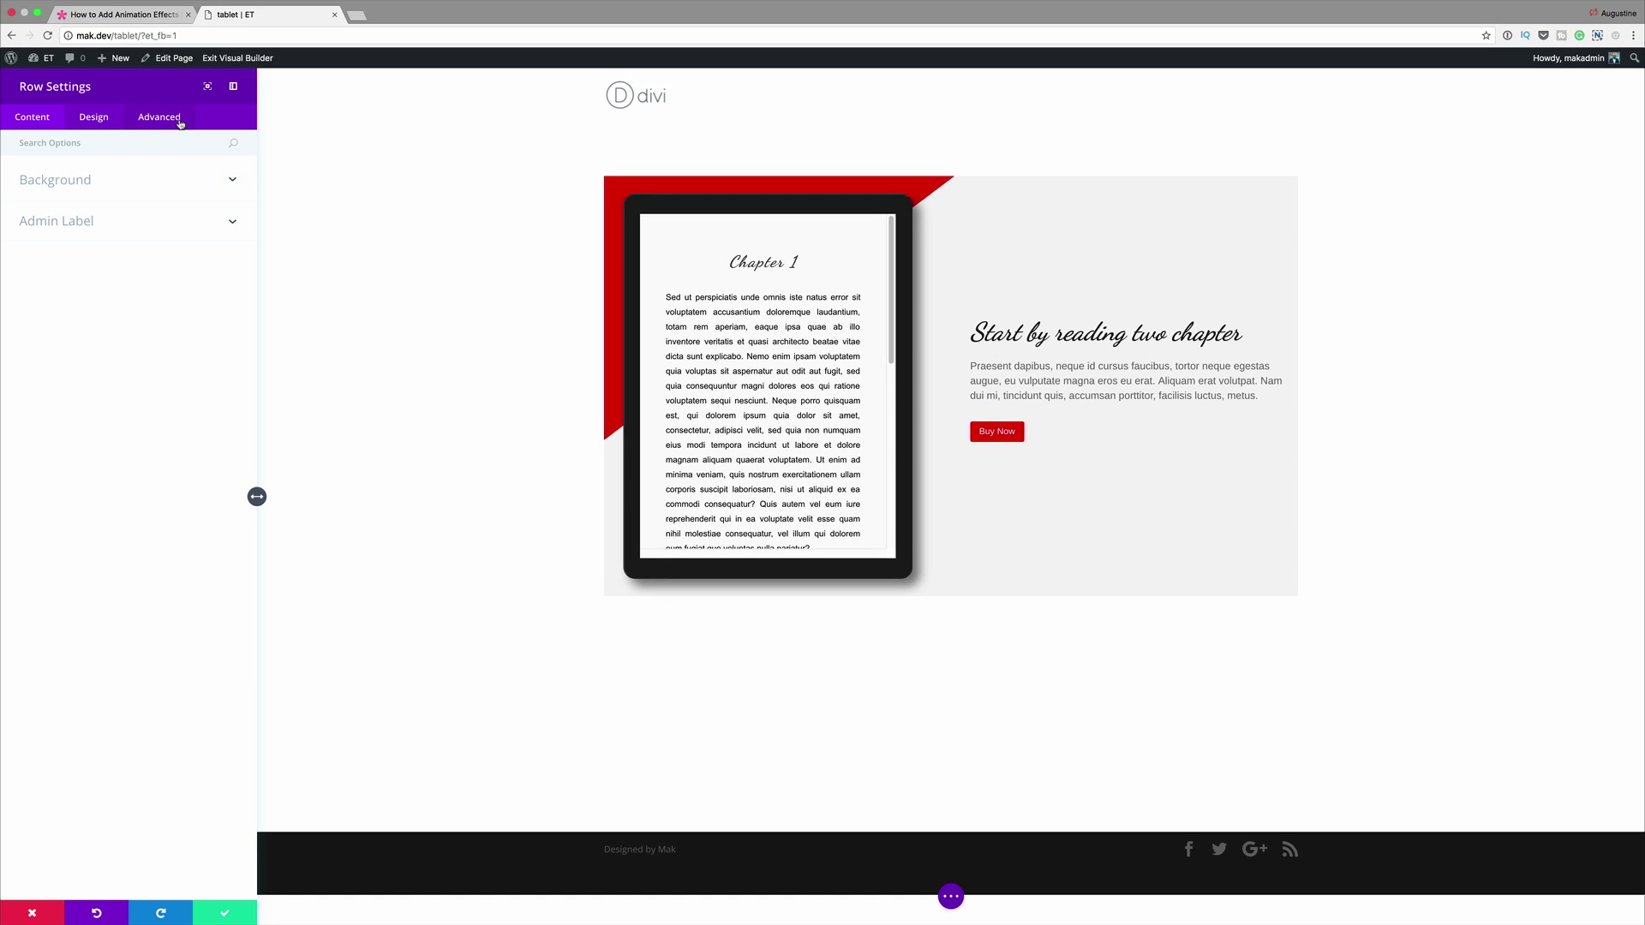
- Set the row's CSS class to "et-waypoint et_pb_animation_fade_in" in its advanced settings and save the row
{"action": "left_click", "coordinate": [159, 117]}
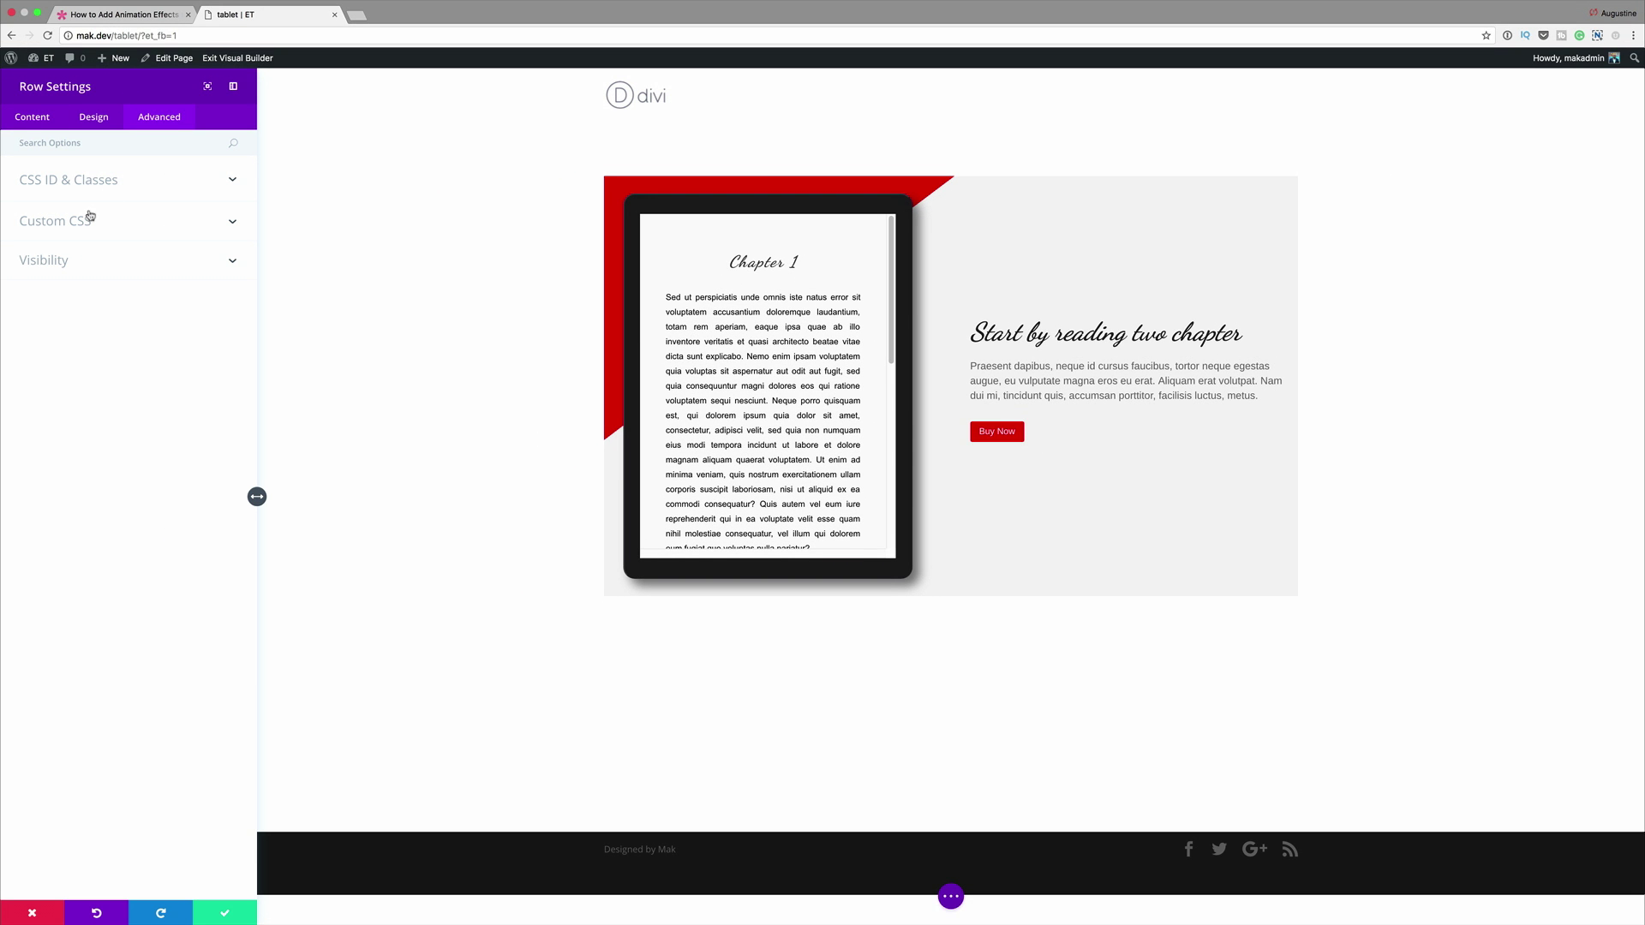
{"action": "left_click", "coordinate": [85, 181]}
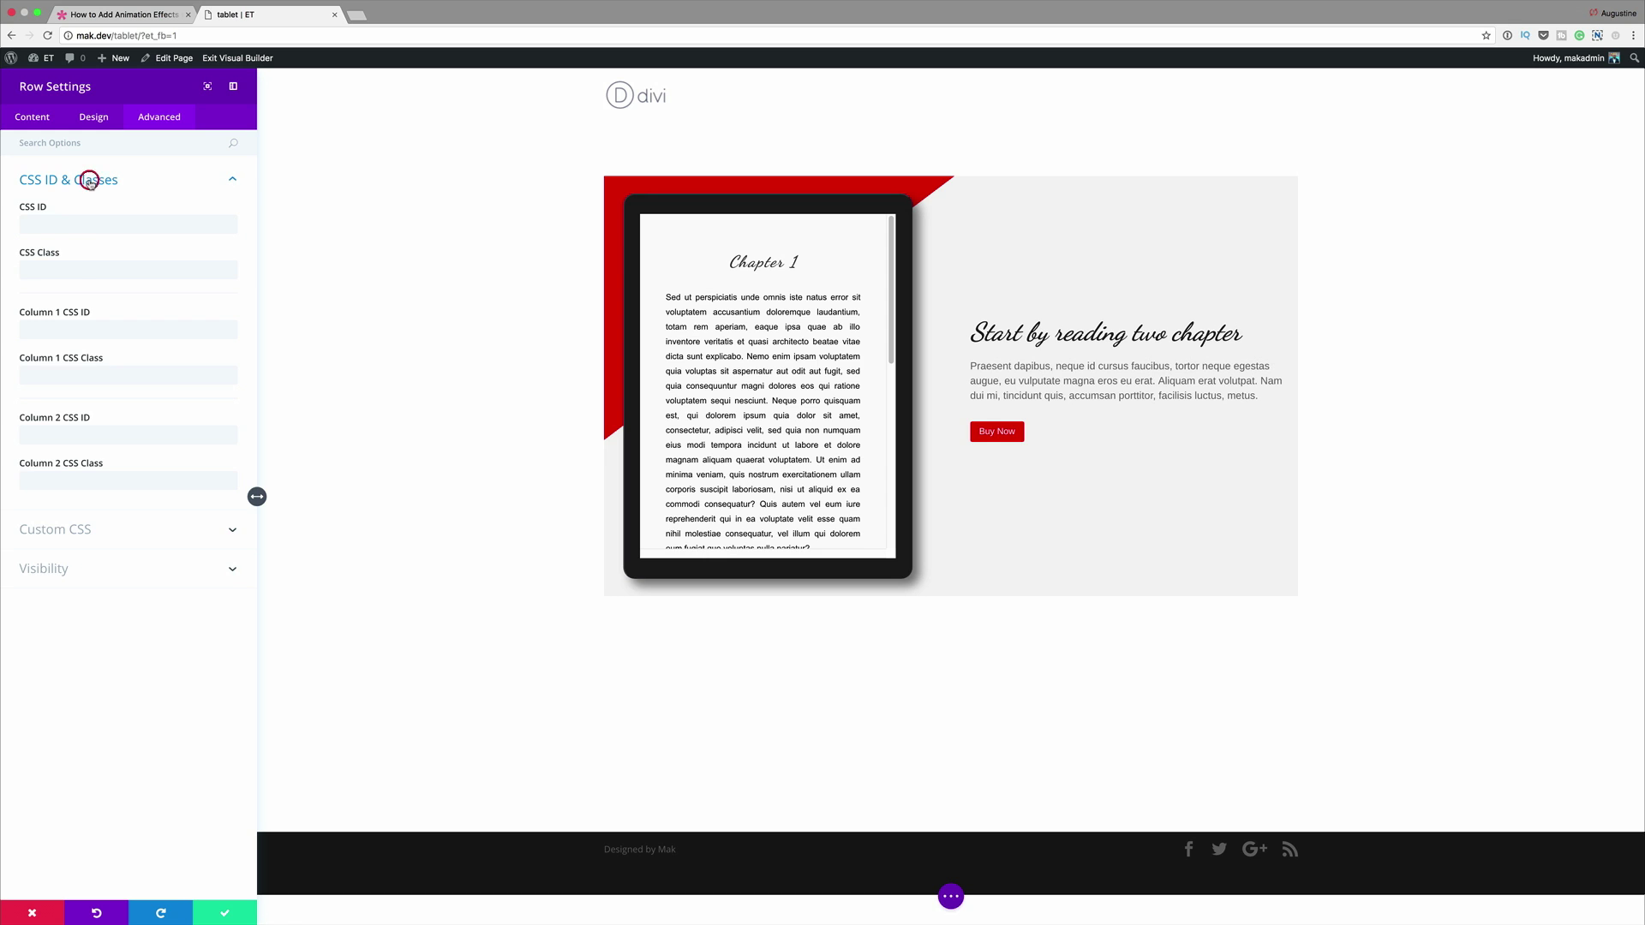
{"action": "left_click", "coordinate": [75, 270]}
{"action": "type", "text": "et-waypoint et_pb_animation_fade_in"}
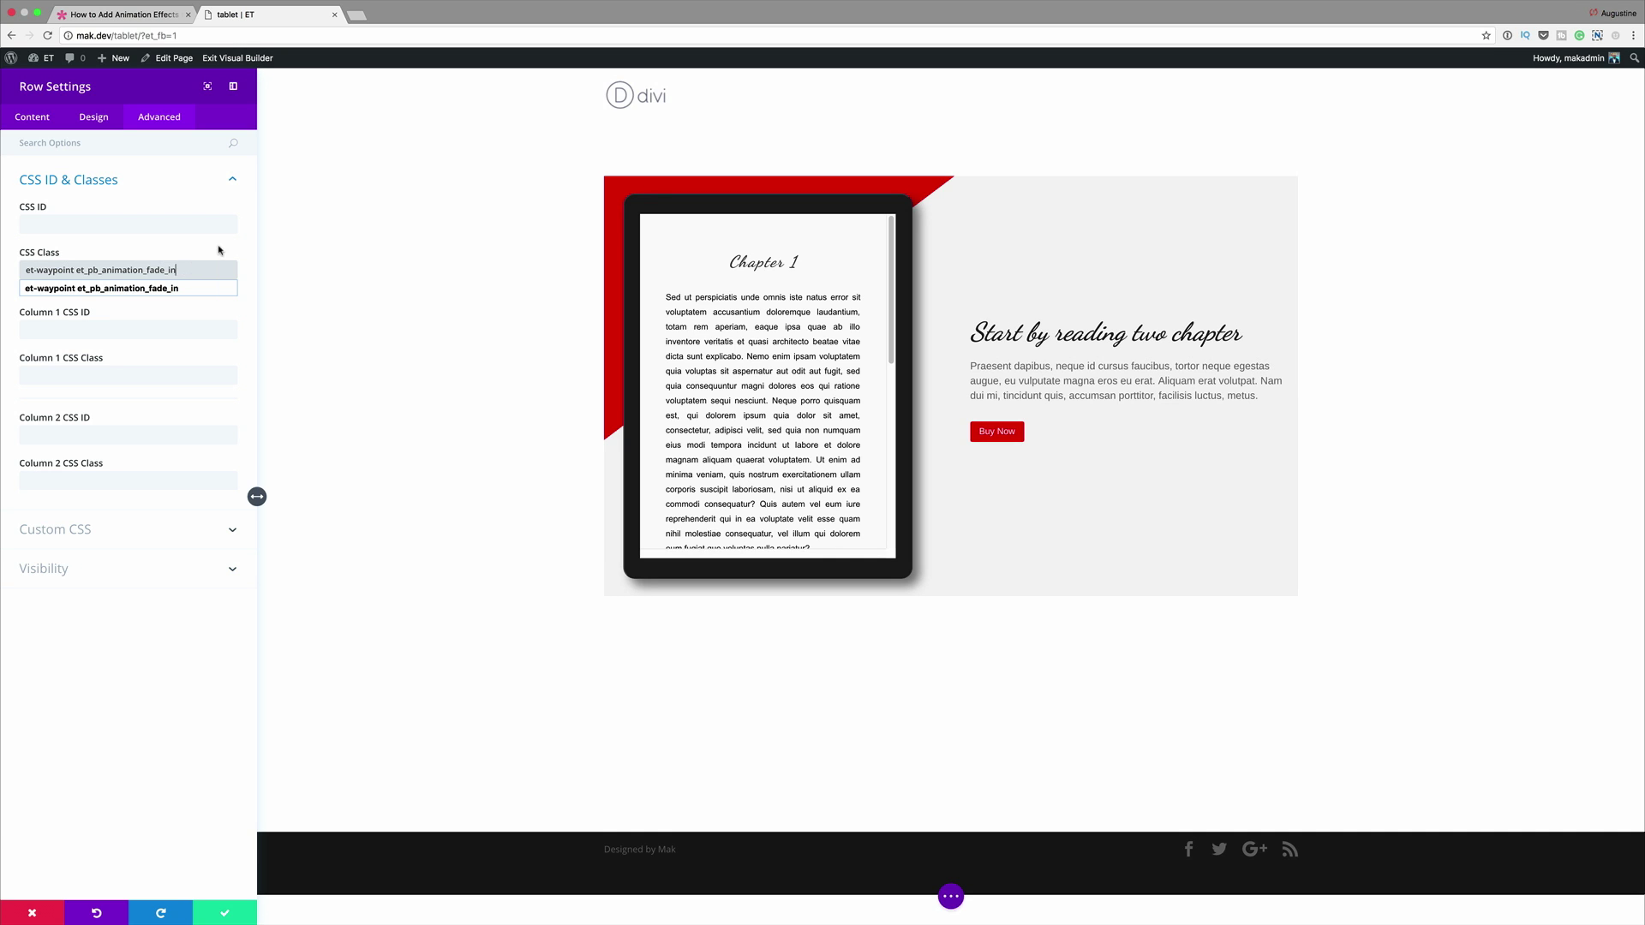
{"action": "left_click", "coordinate": [220, 249]}
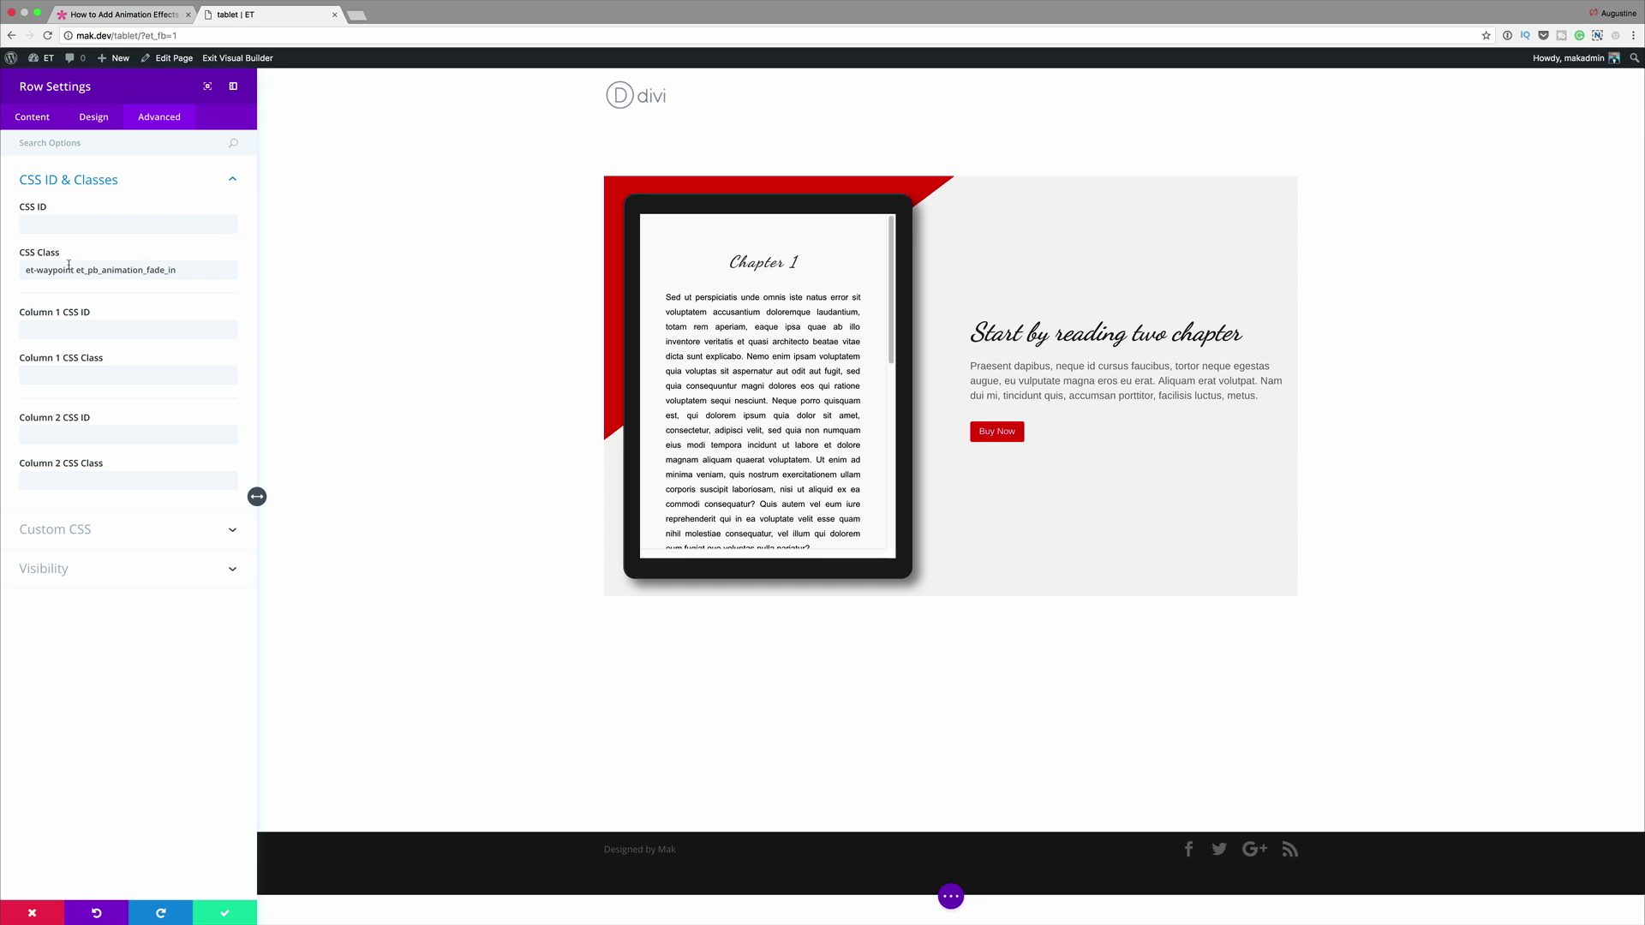
{"action": "left_click", "coordinate": [225, 917]}
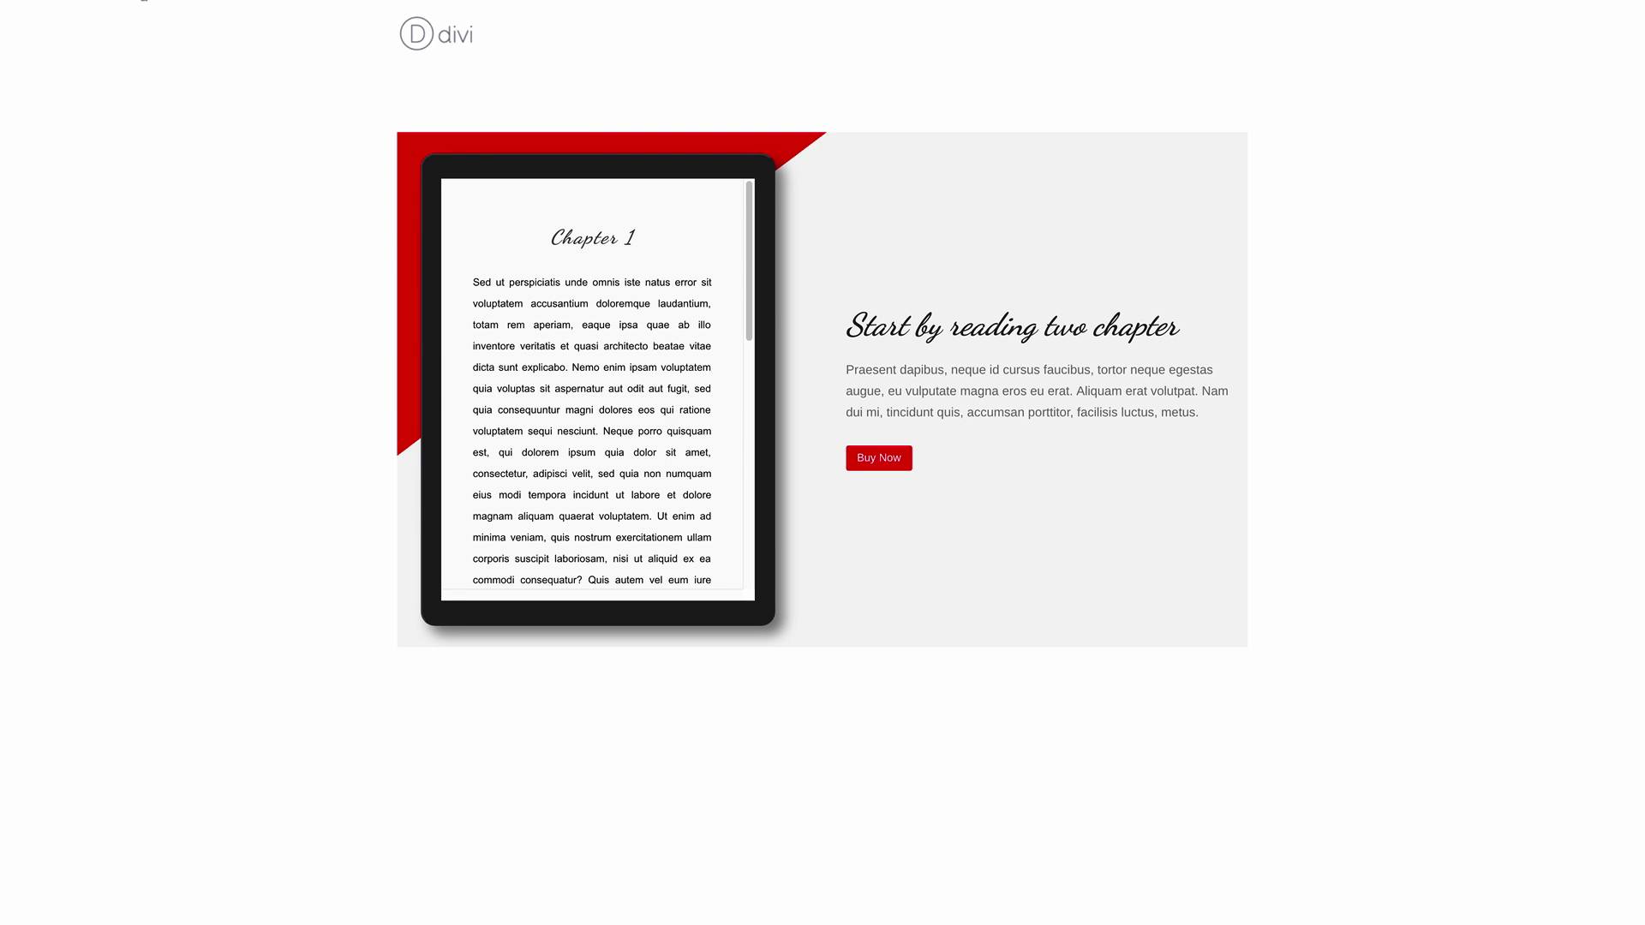
- Open the section's advanced CSS ID & Classes options and its CSS Class field for editing
{"action": "left_click", "coordinate": [164, 3]}
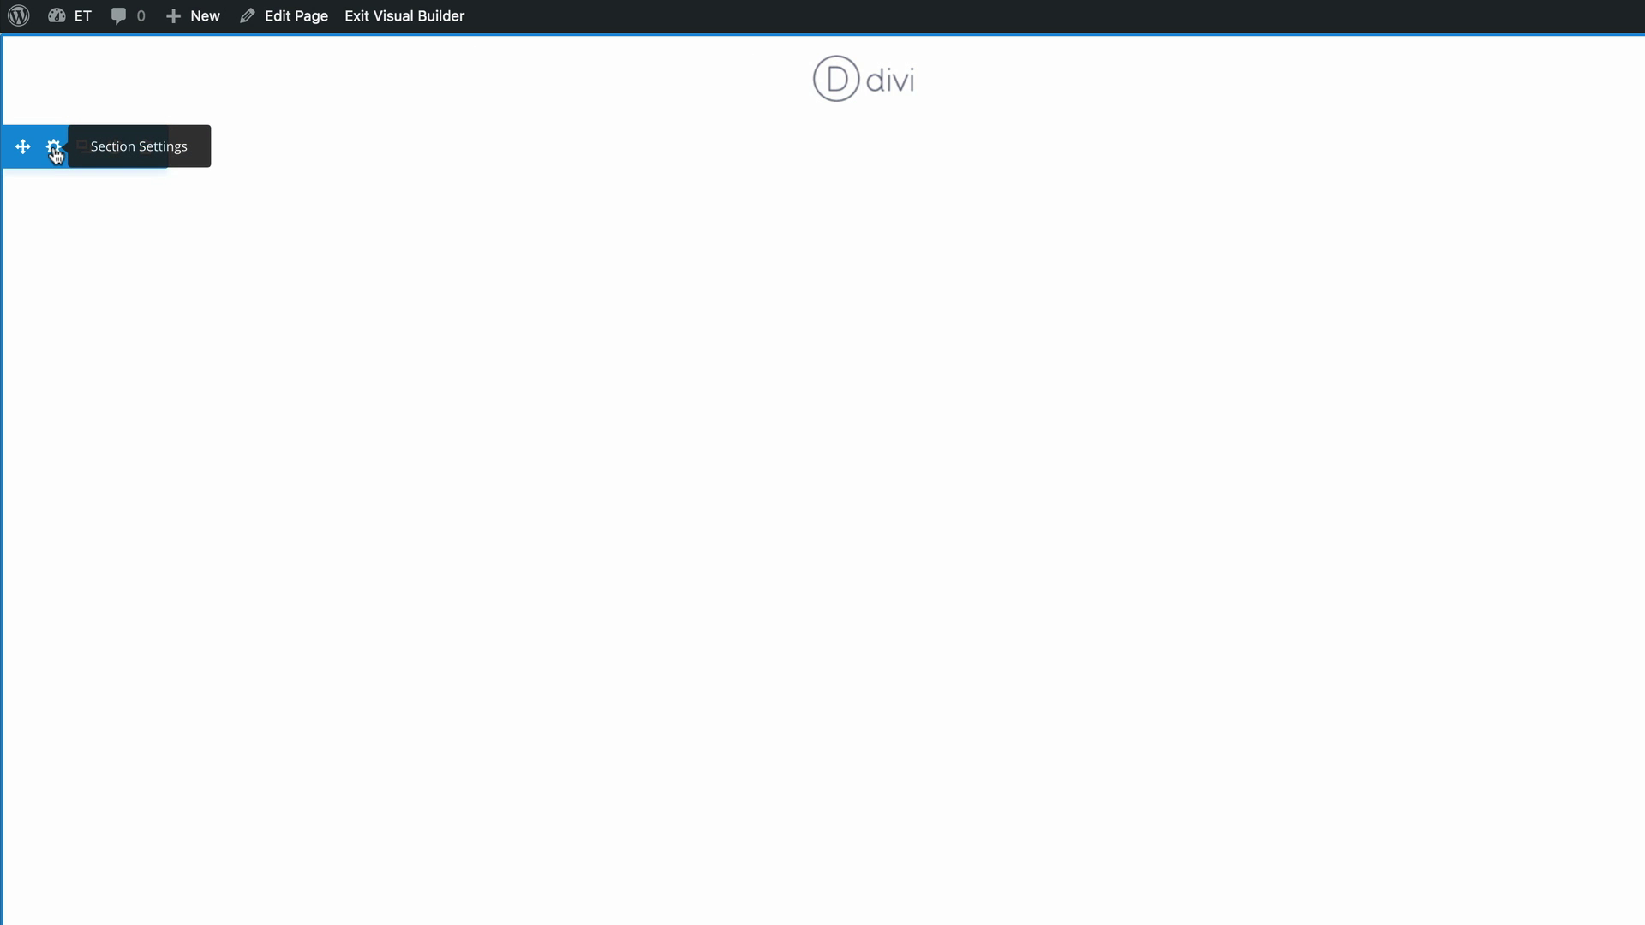
{"action": "left_click", "coordinate": [54, 149]}
{"action": "left_click", "coordinate": [272, 125]}
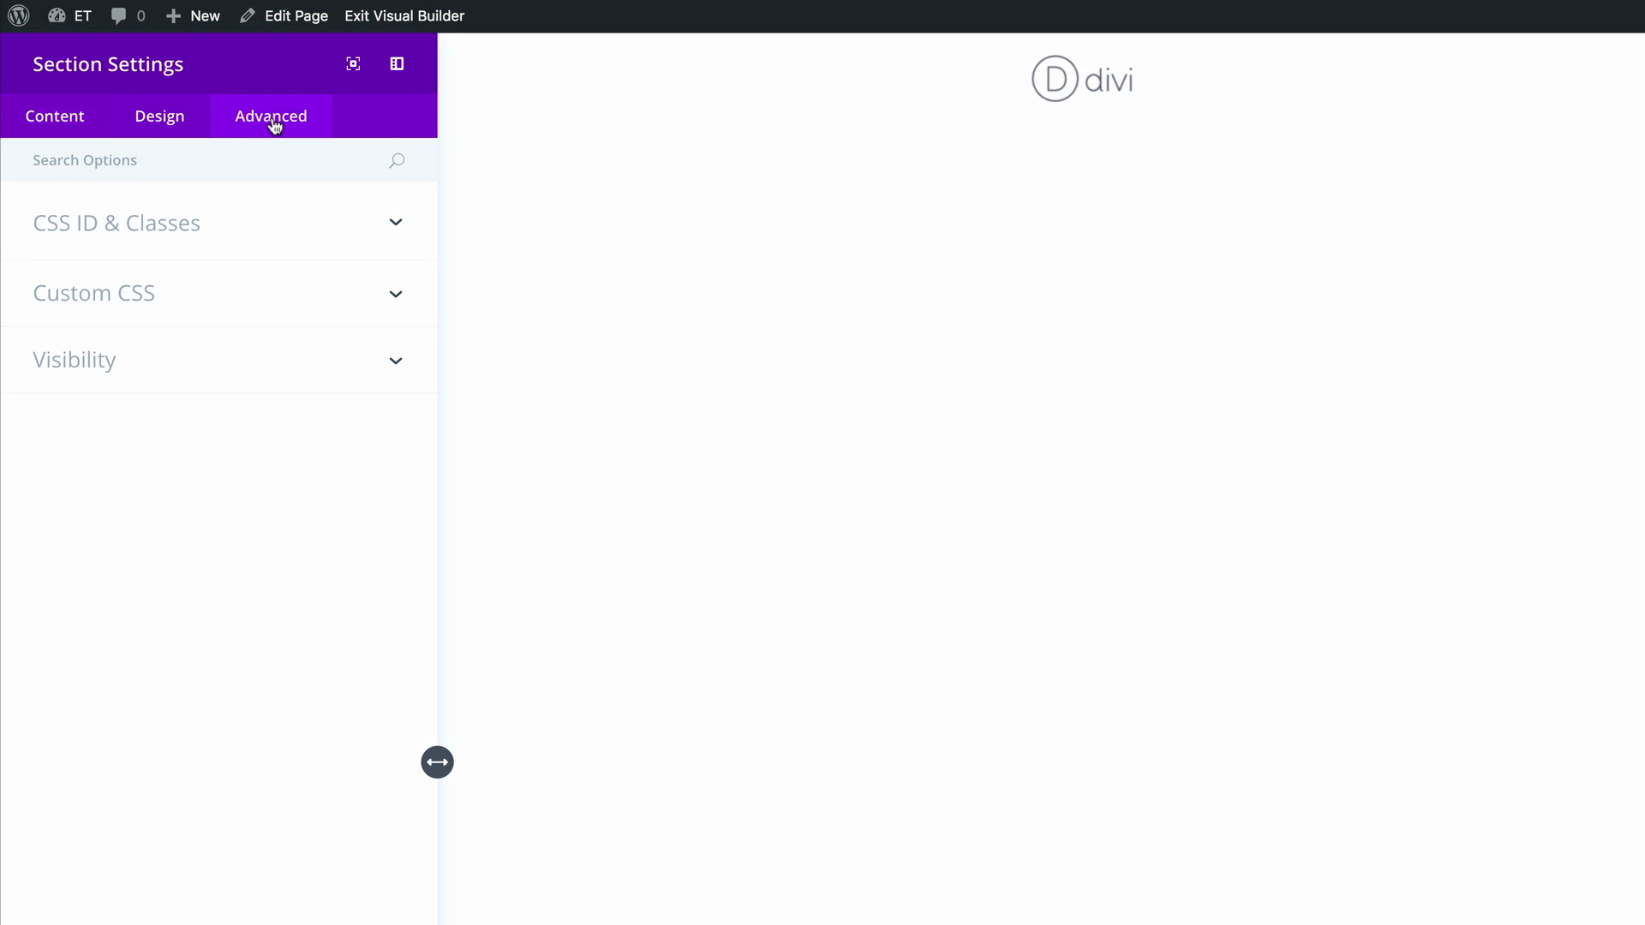
{"action": "left_click", "coordinate": [127, 233]}
{"action": "left_click", "coordinate": [84, 378]}
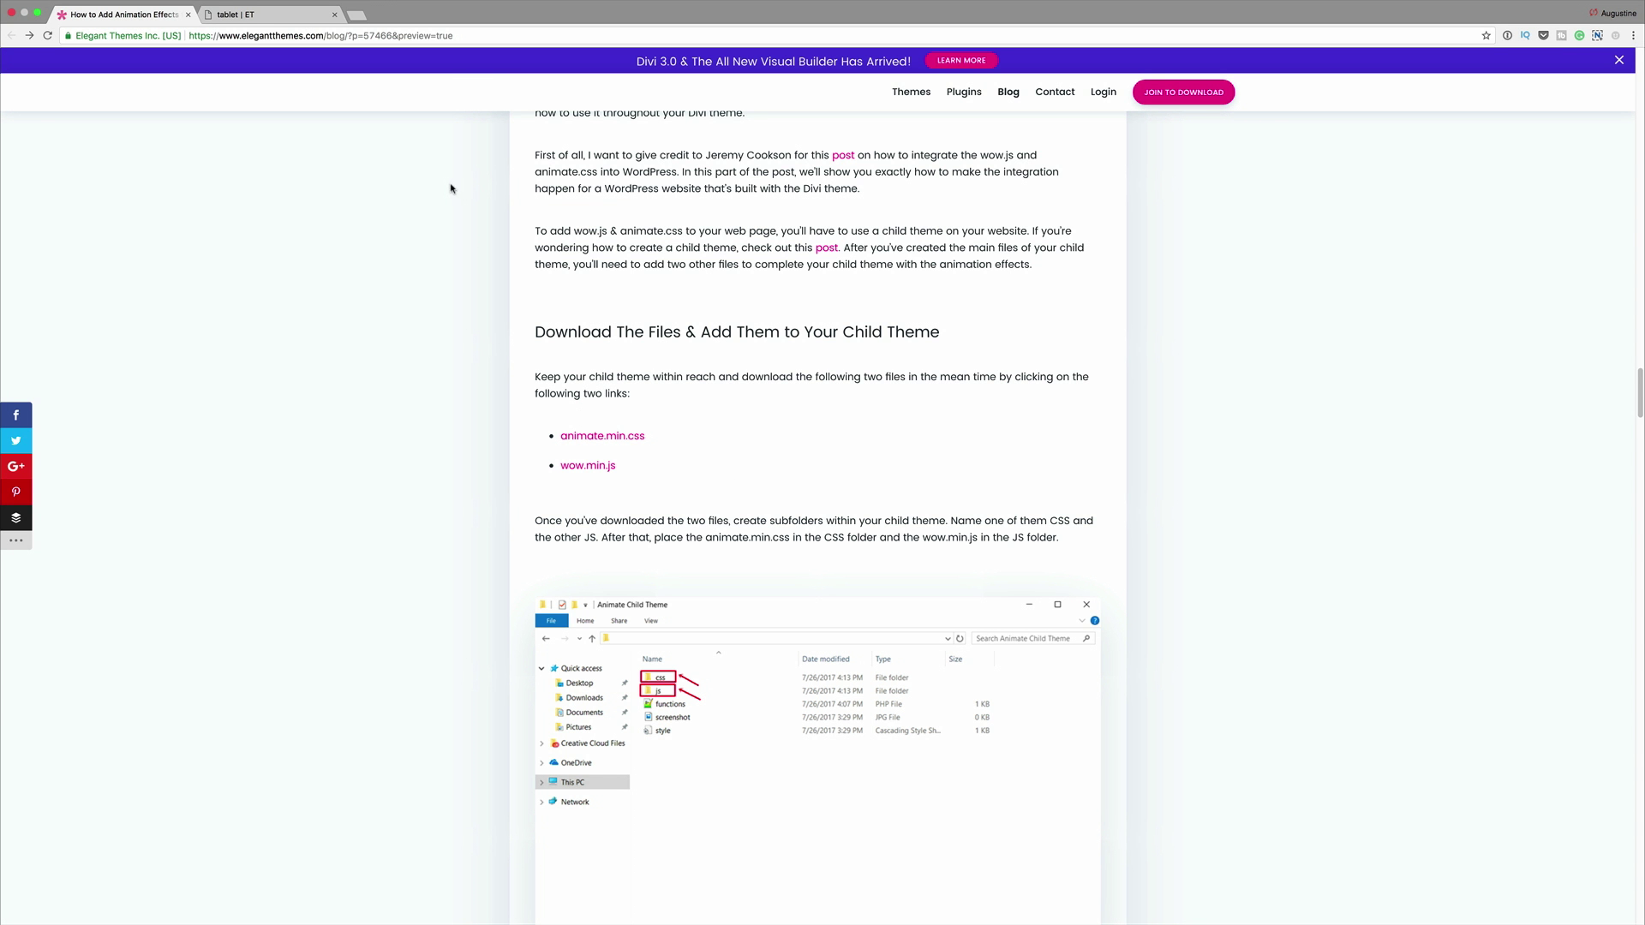
- Save the blog post's linked animate.min.css file to the Desktop
{"action": "right_click", "coordinate": [600, 441]}
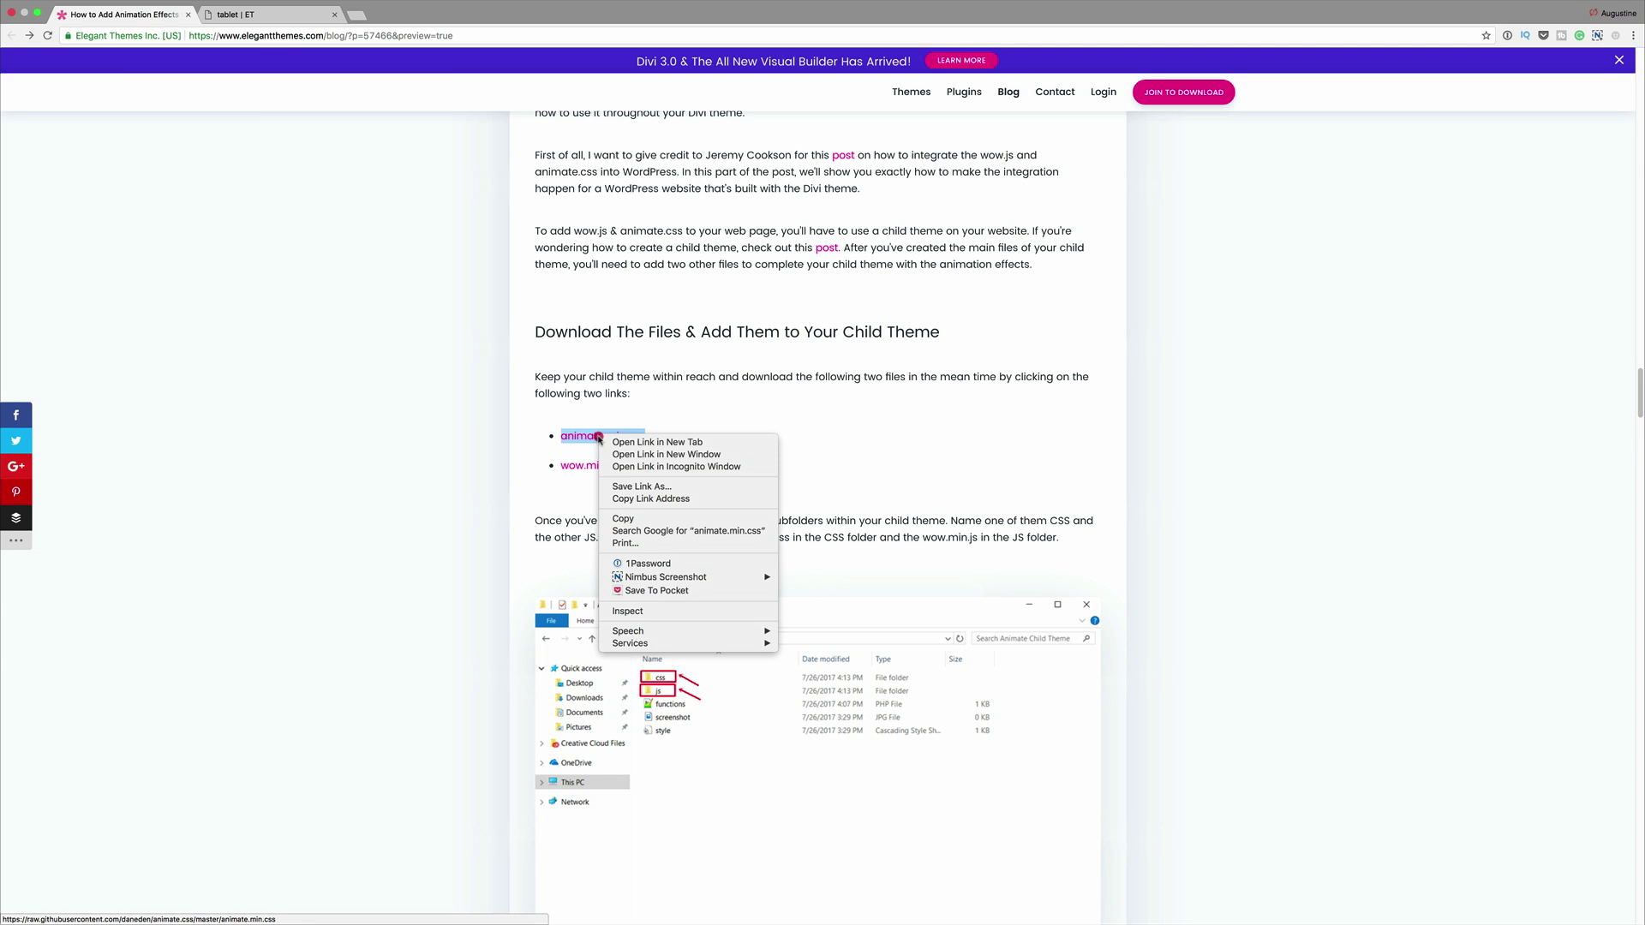
{"action": "left_click", "coordinate": [646, 486]}
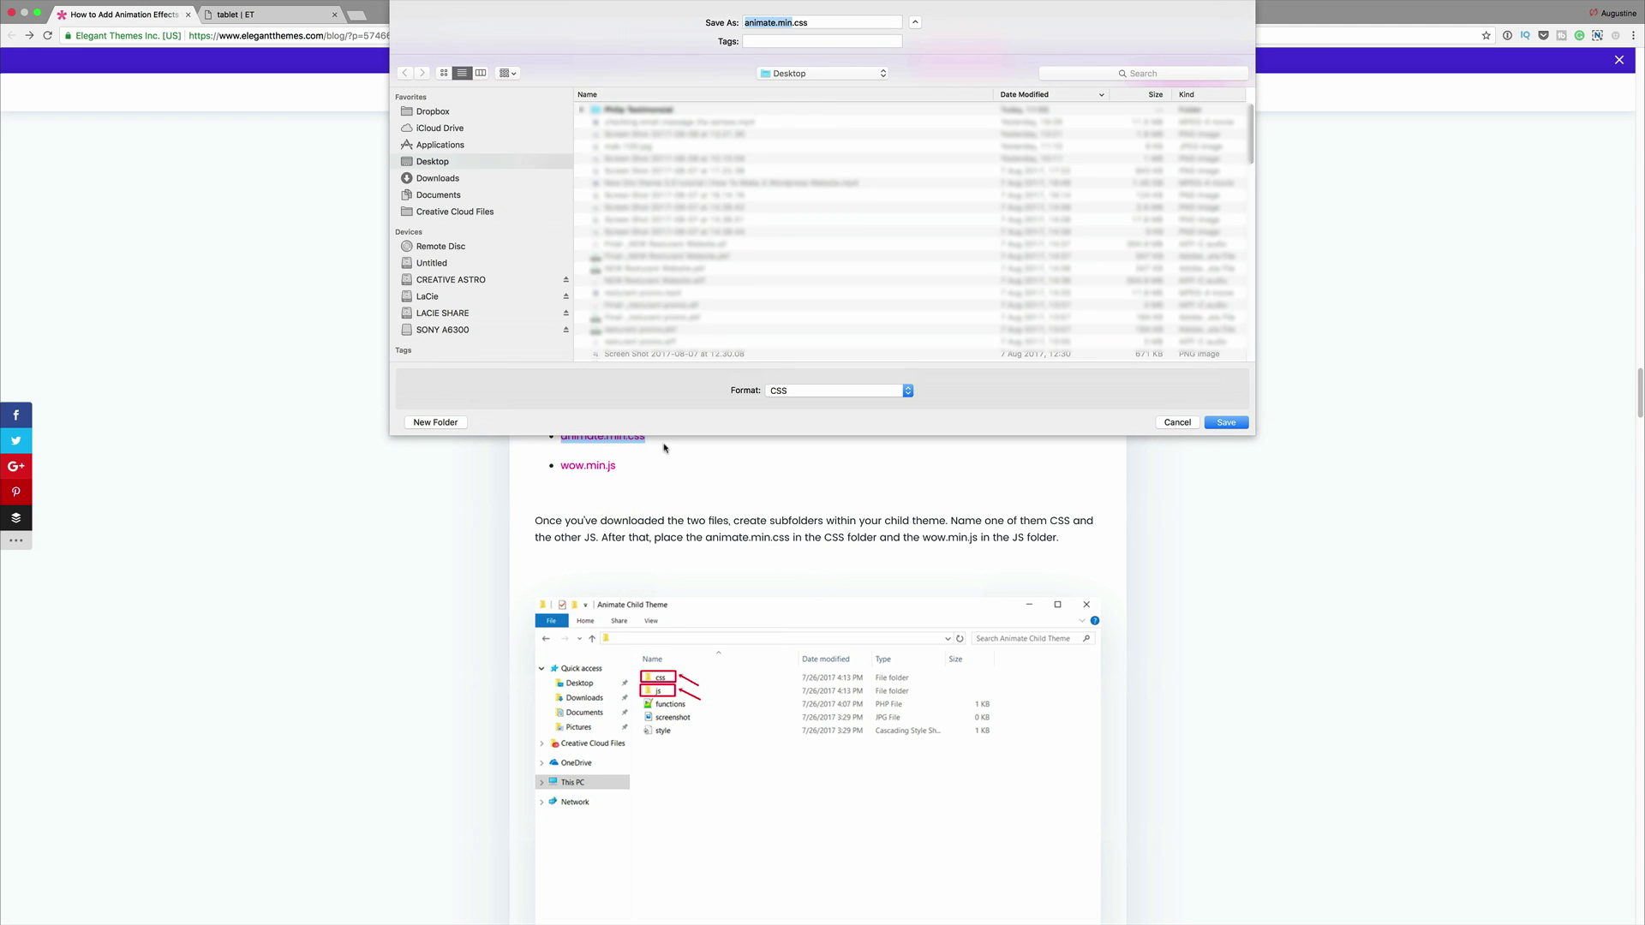
{"action": "left_click", "coordinate": [441, 161]}
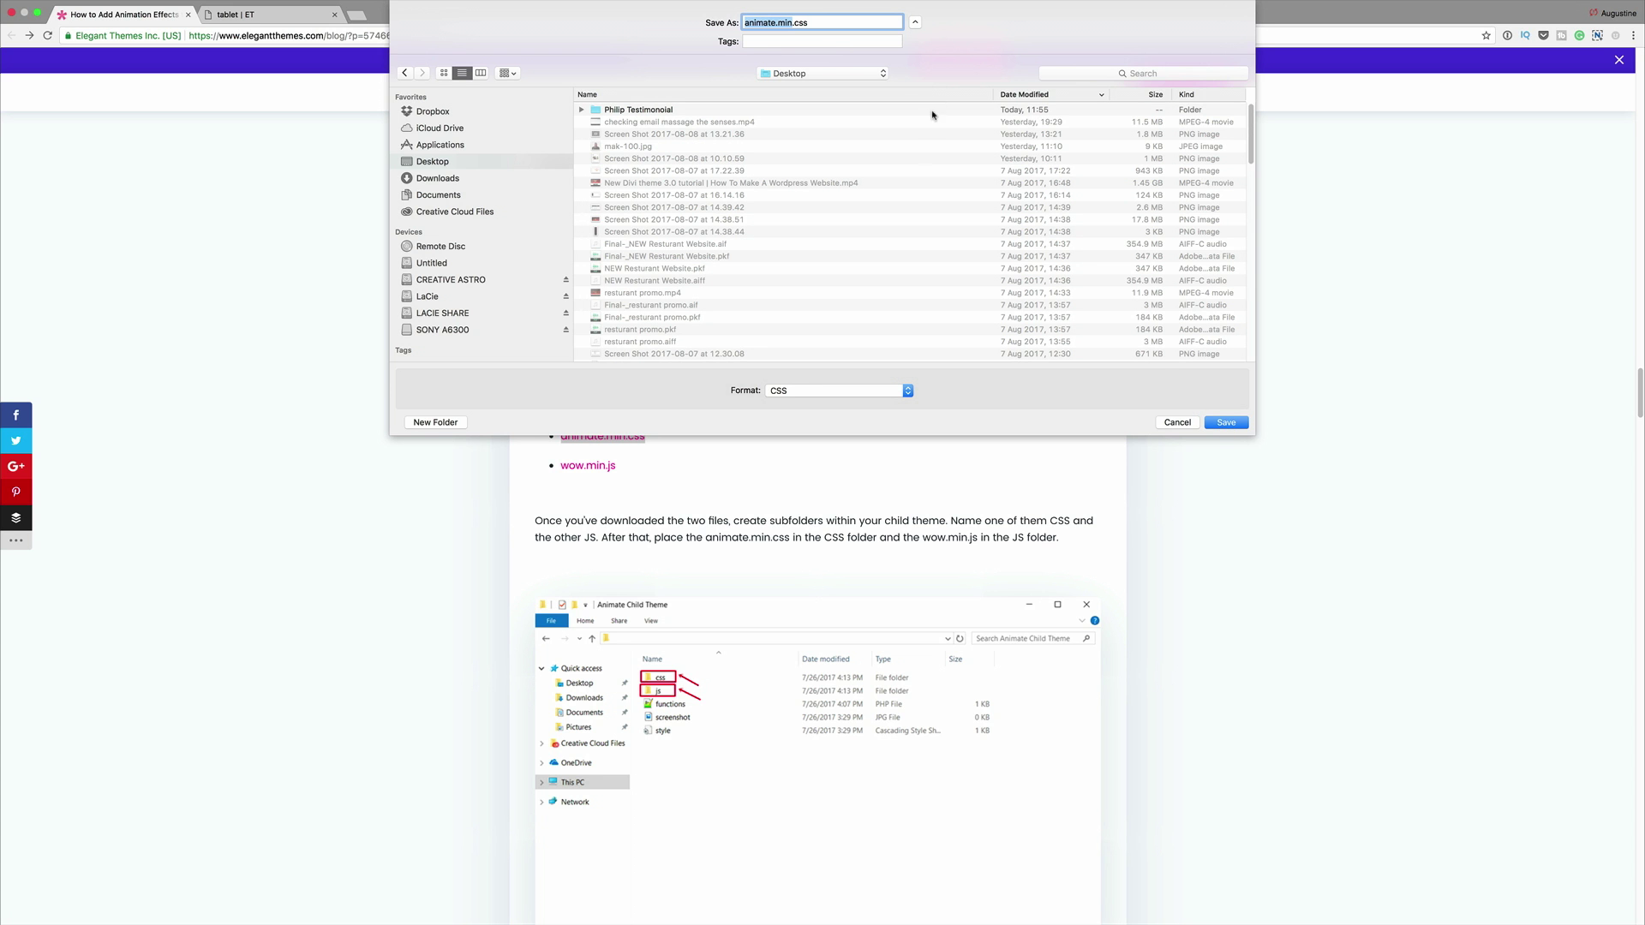
{"action": "left_click", "coordinate": [1224, 423]}
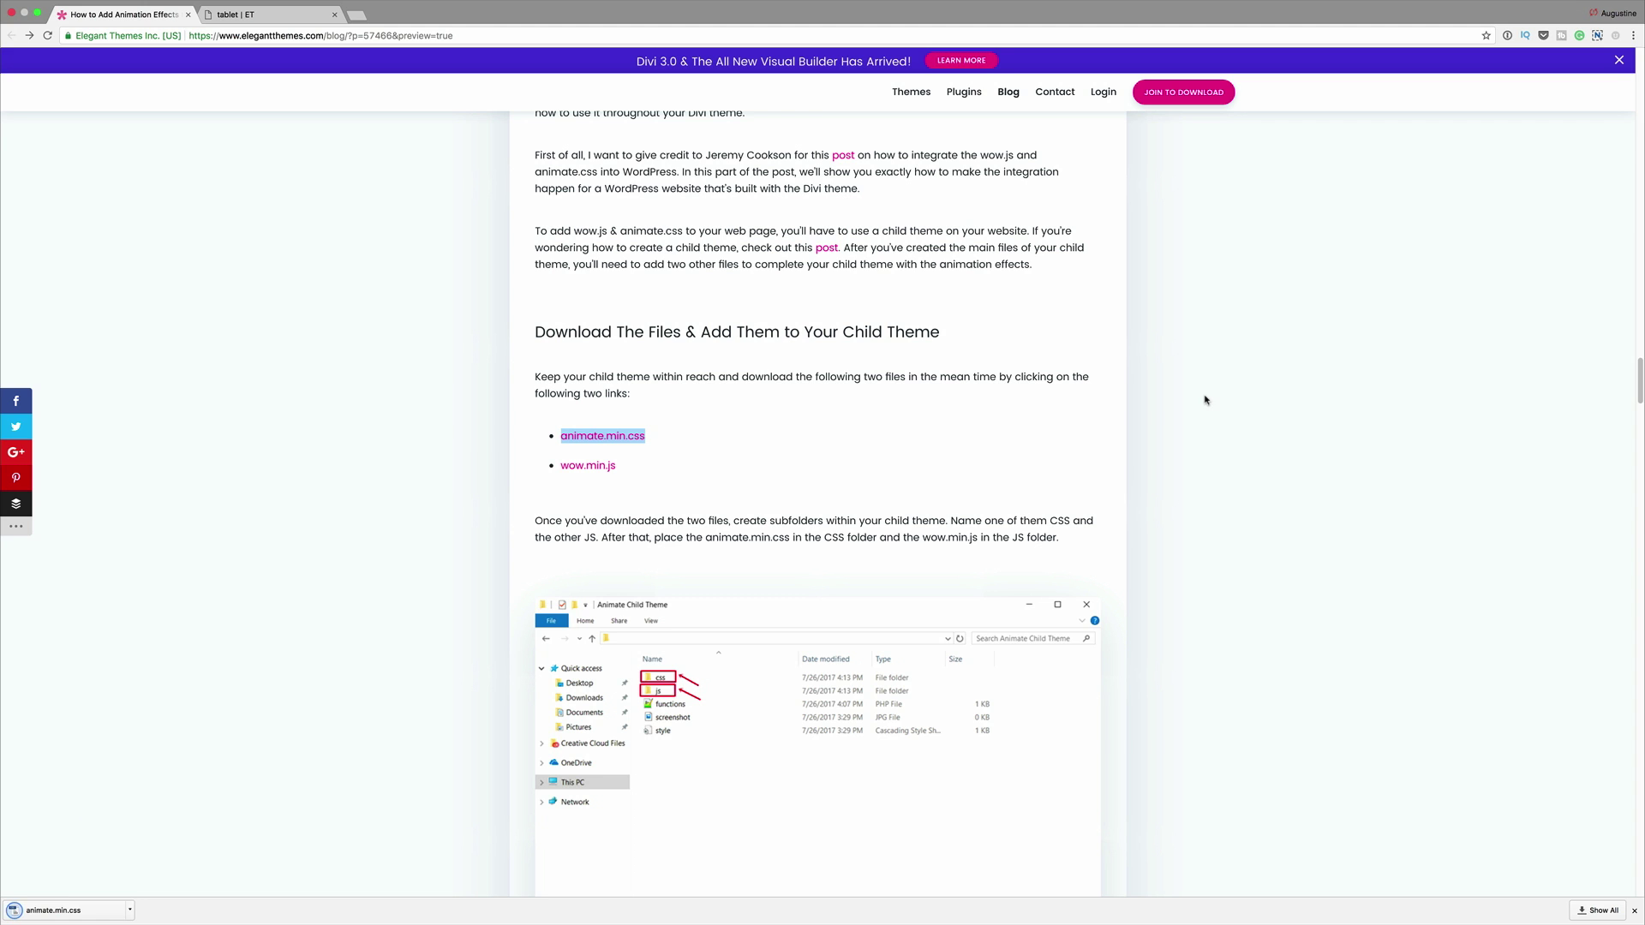
- Save the blog post's linked wow.min.js file to the Desktop
{"action": "left_click", "coordinate": [698, 466]}
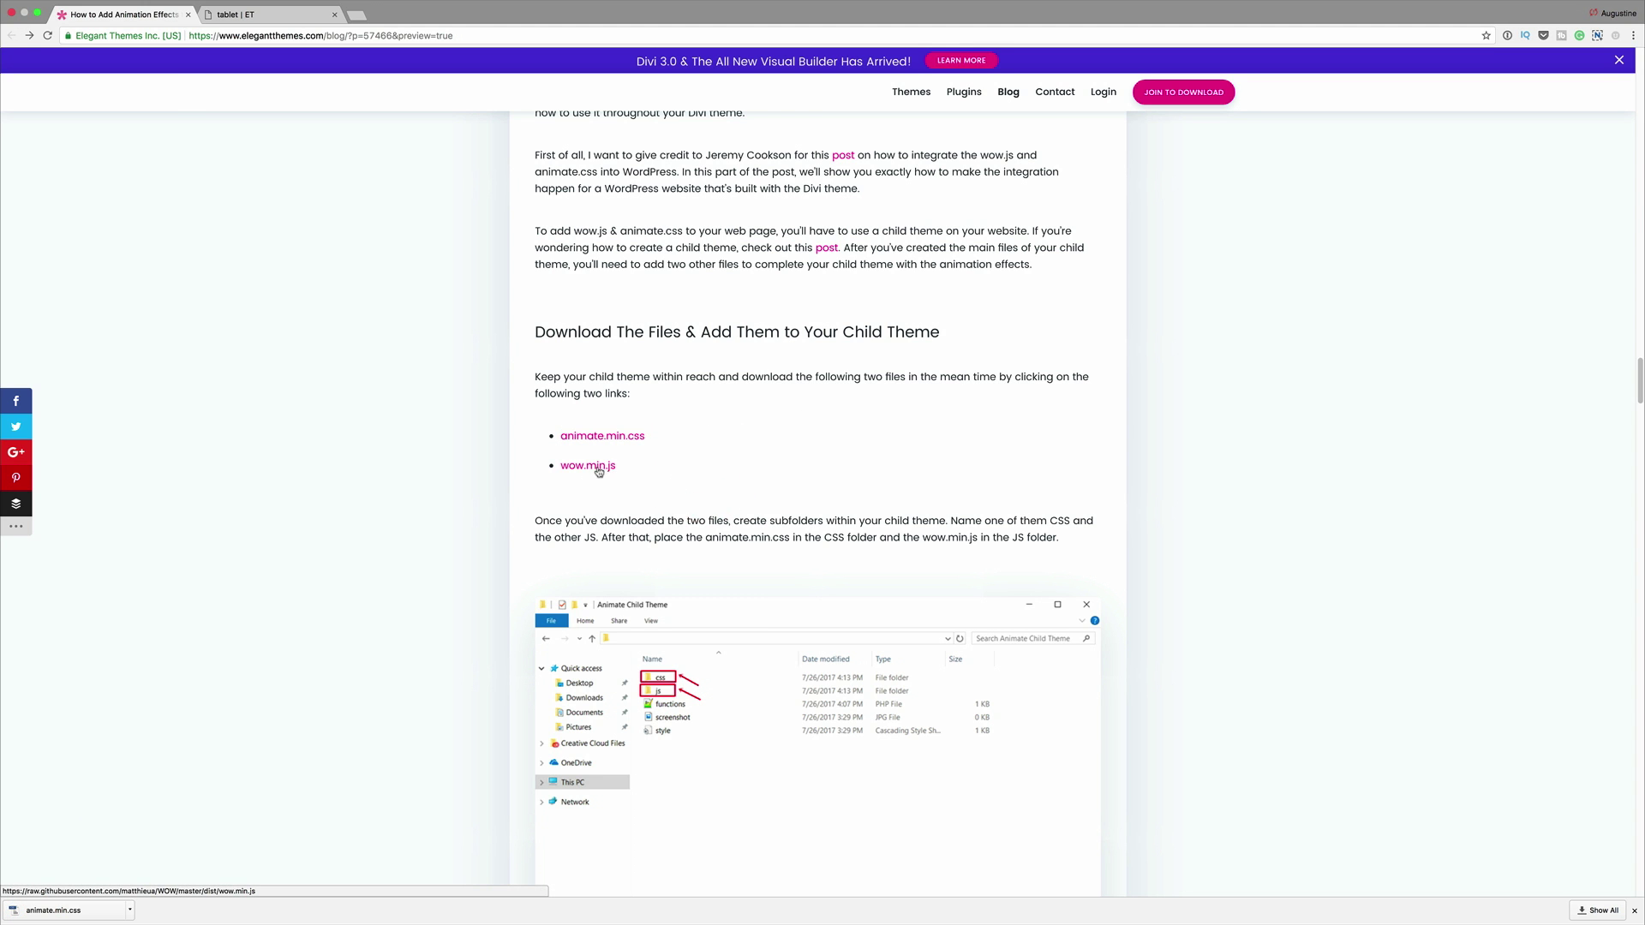
{"action": "right_click", "coordinate": [599, 472]}
{"action": "left_click", "coordinate": [649, 520]}
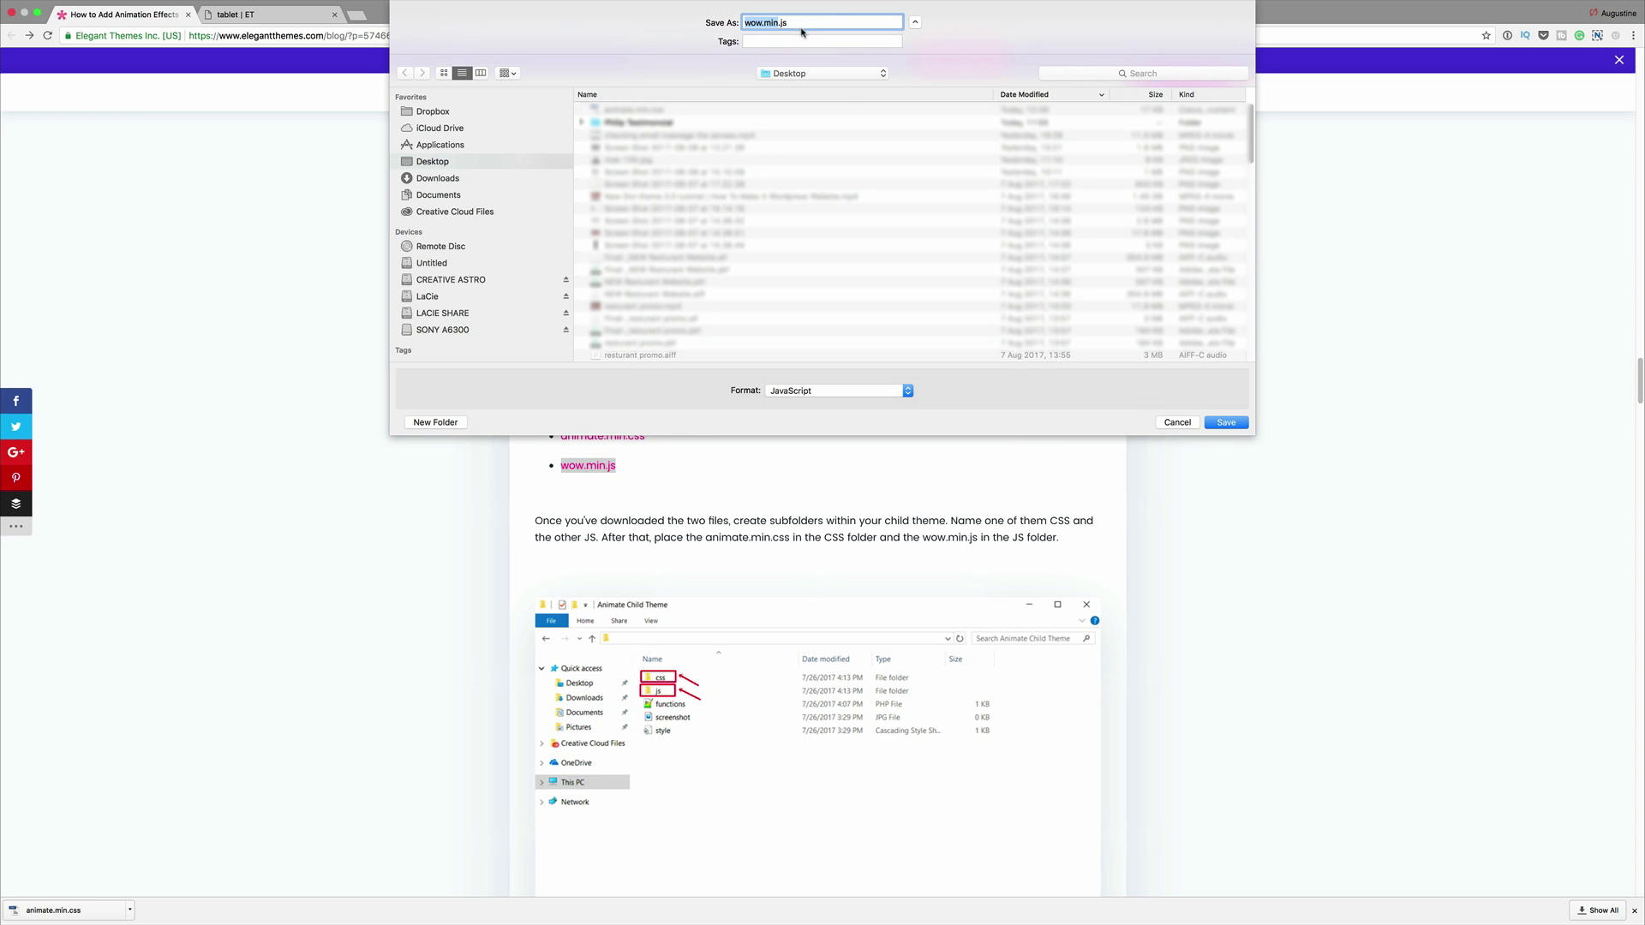
{"action": "left_click", "coordinate": [1227, 423]}
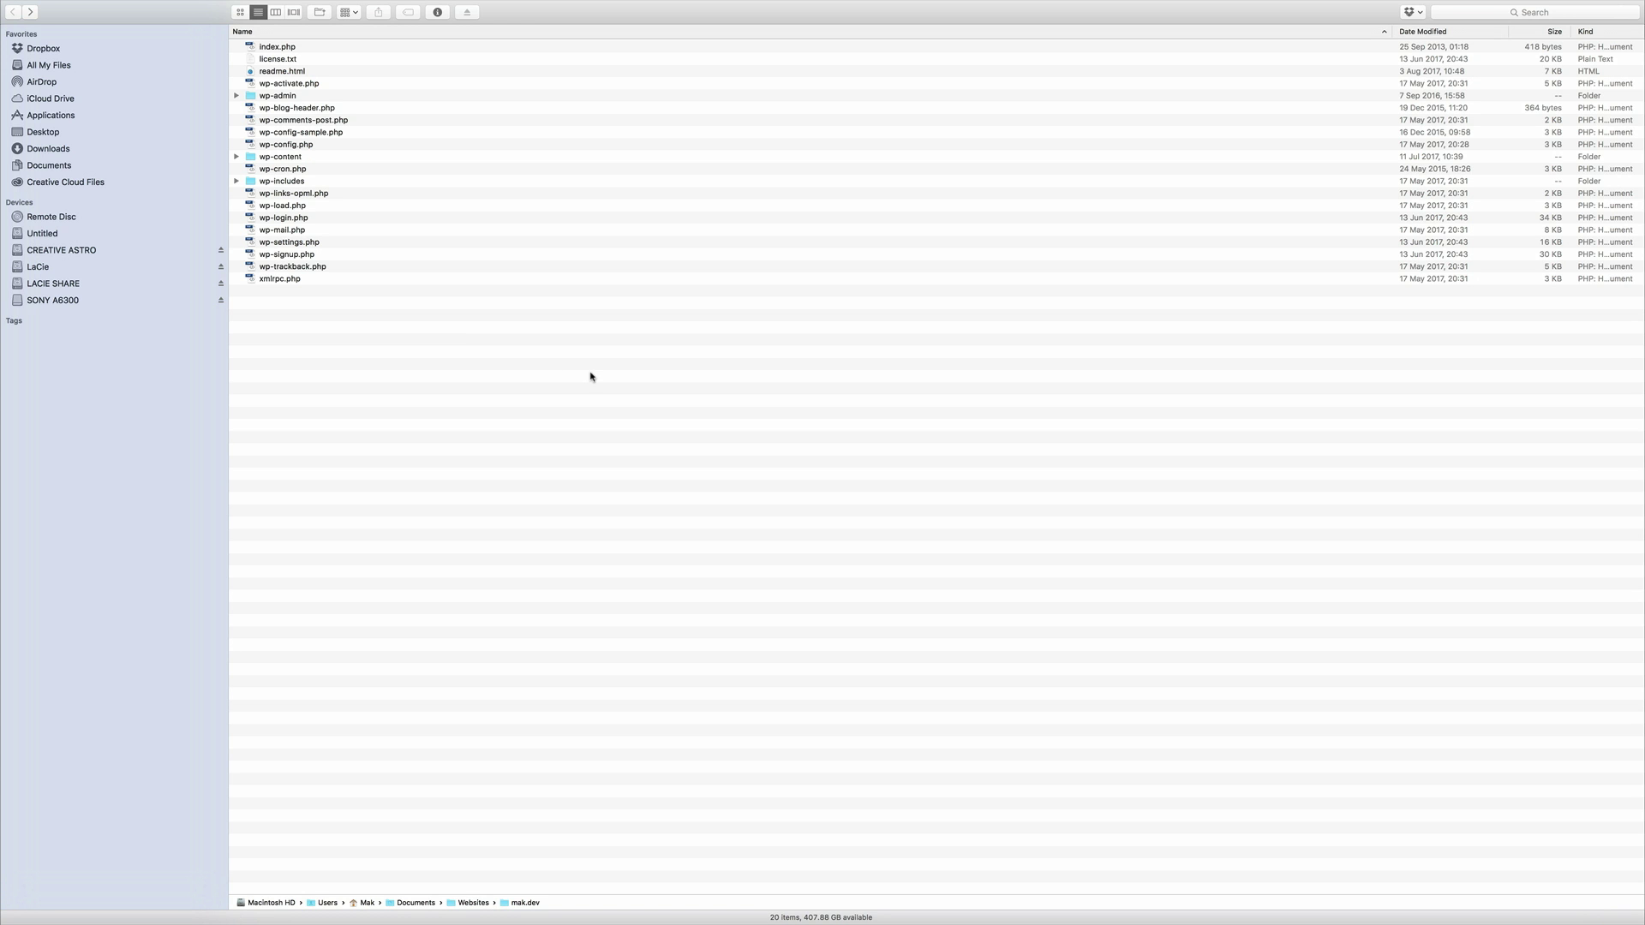
- Switch to Finder and open the divi-child theme folder inside wp-content/themes of the mak.dev site
{"action": "left_click", "coordinate": [327, 157]}
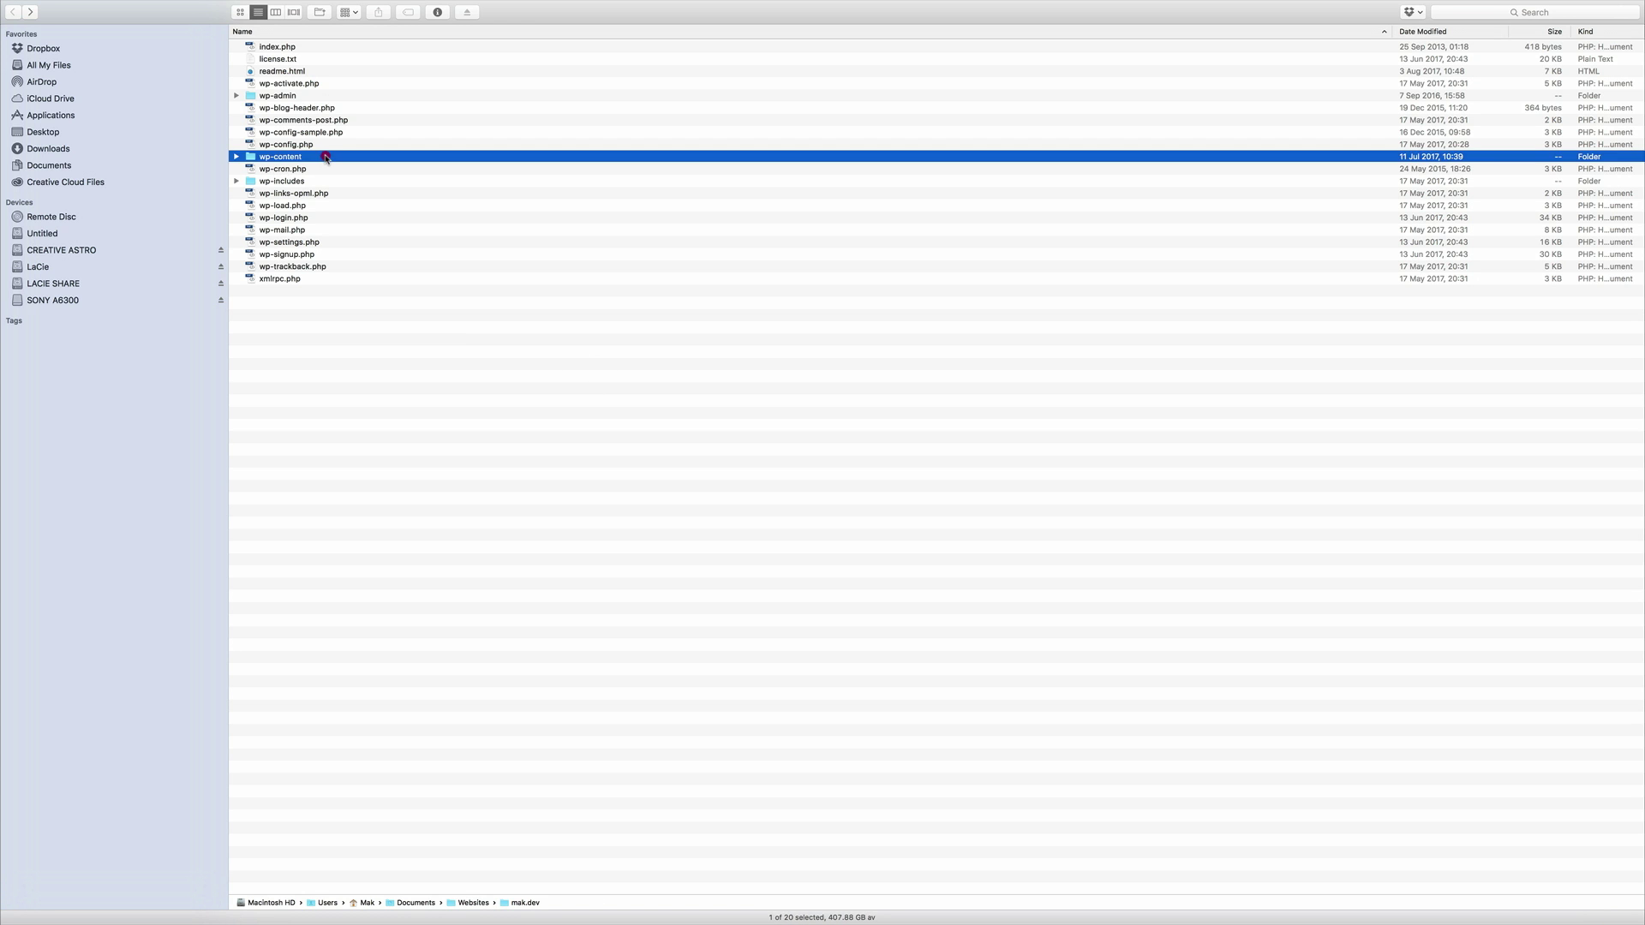
{"action": "double_click", "coordinate": [327, 157]}
{"action": "left_click", "coordinate": [295, 85]}
{"action": "double_click", "coordinate": [295, 84]}
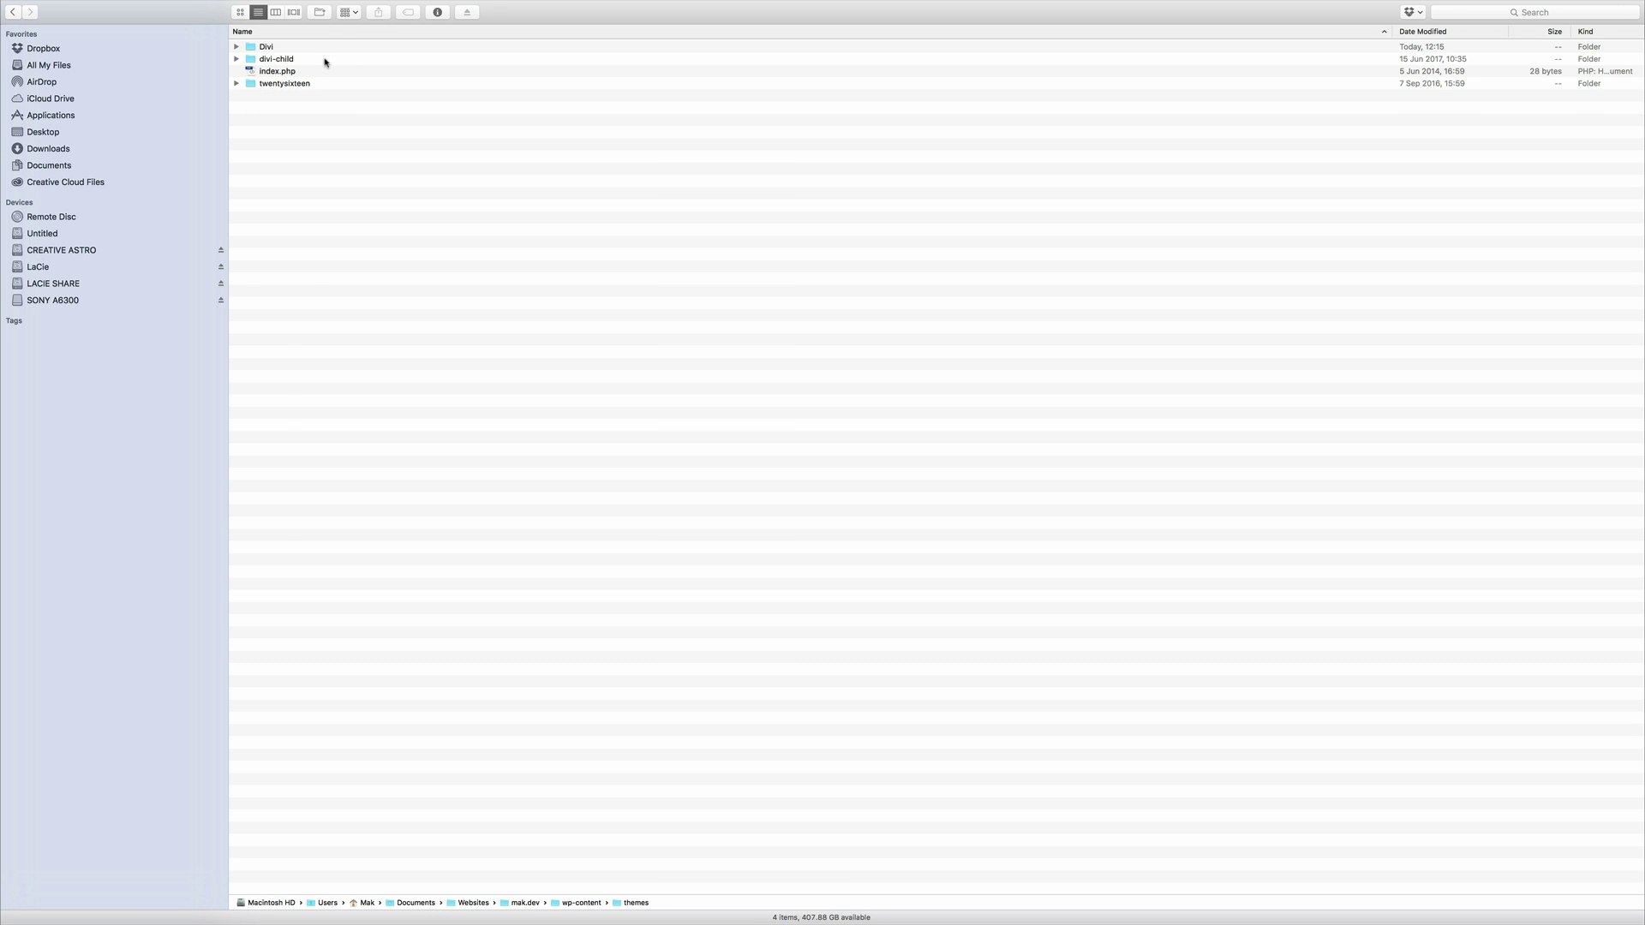
{"action": "left_click", "coordinate": [320, 60]}
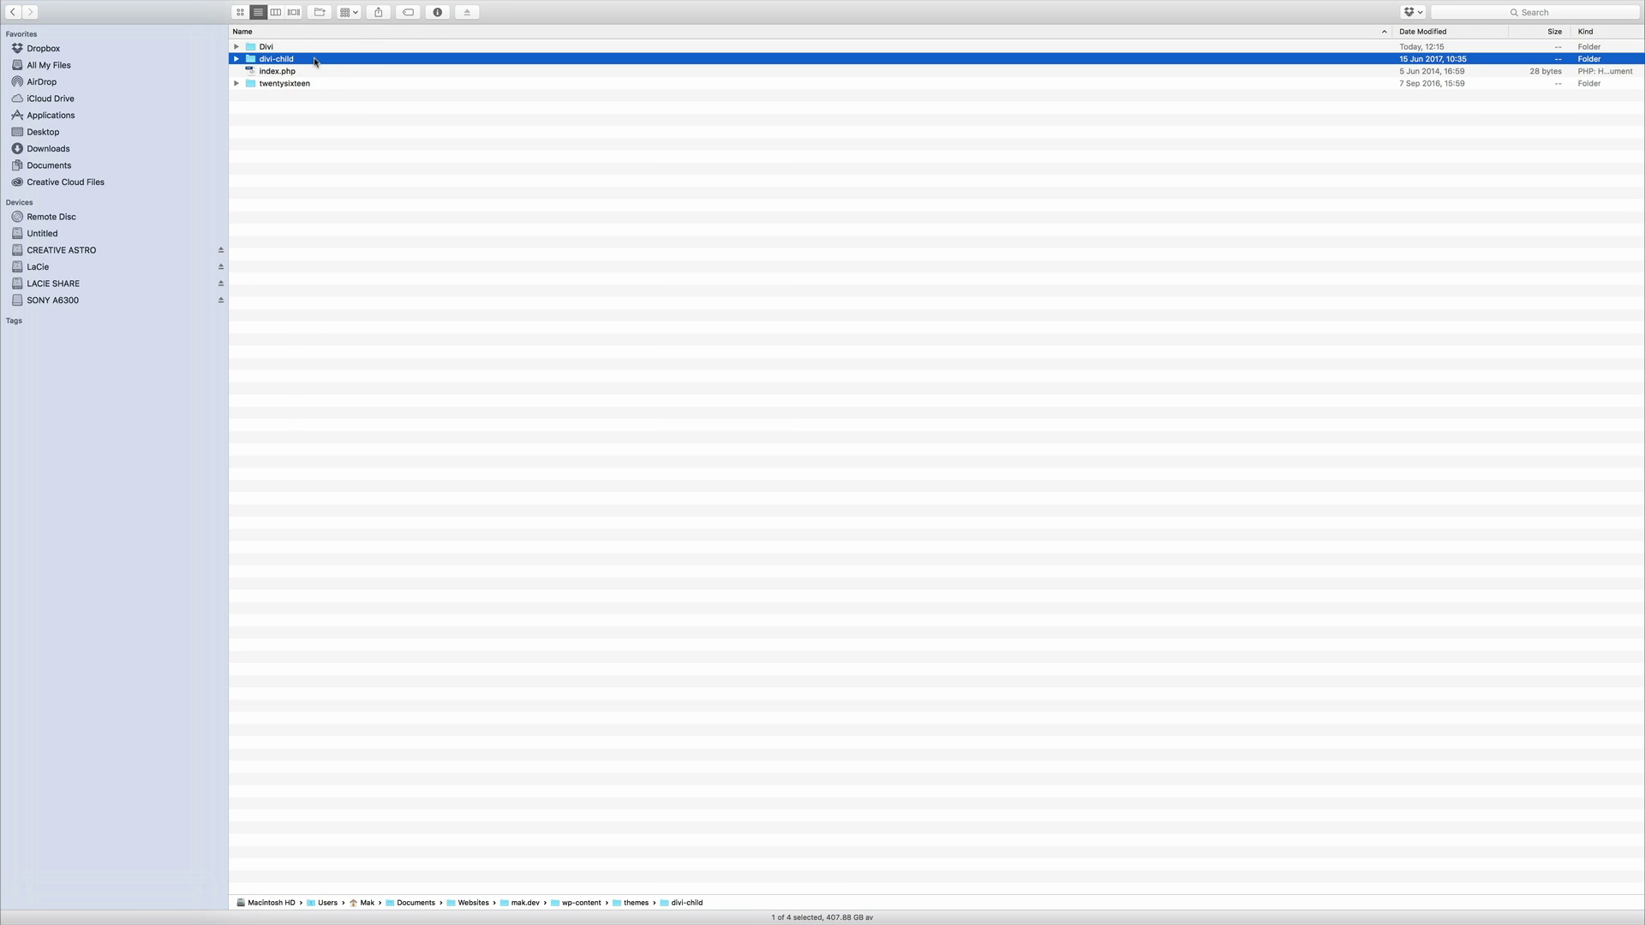
{"action": "double_click", "coordinate": [315, 62]}
- Create a new folder named css in the divi-child theme folder
{"action": "right_click", "coordinate": [293, 130]}
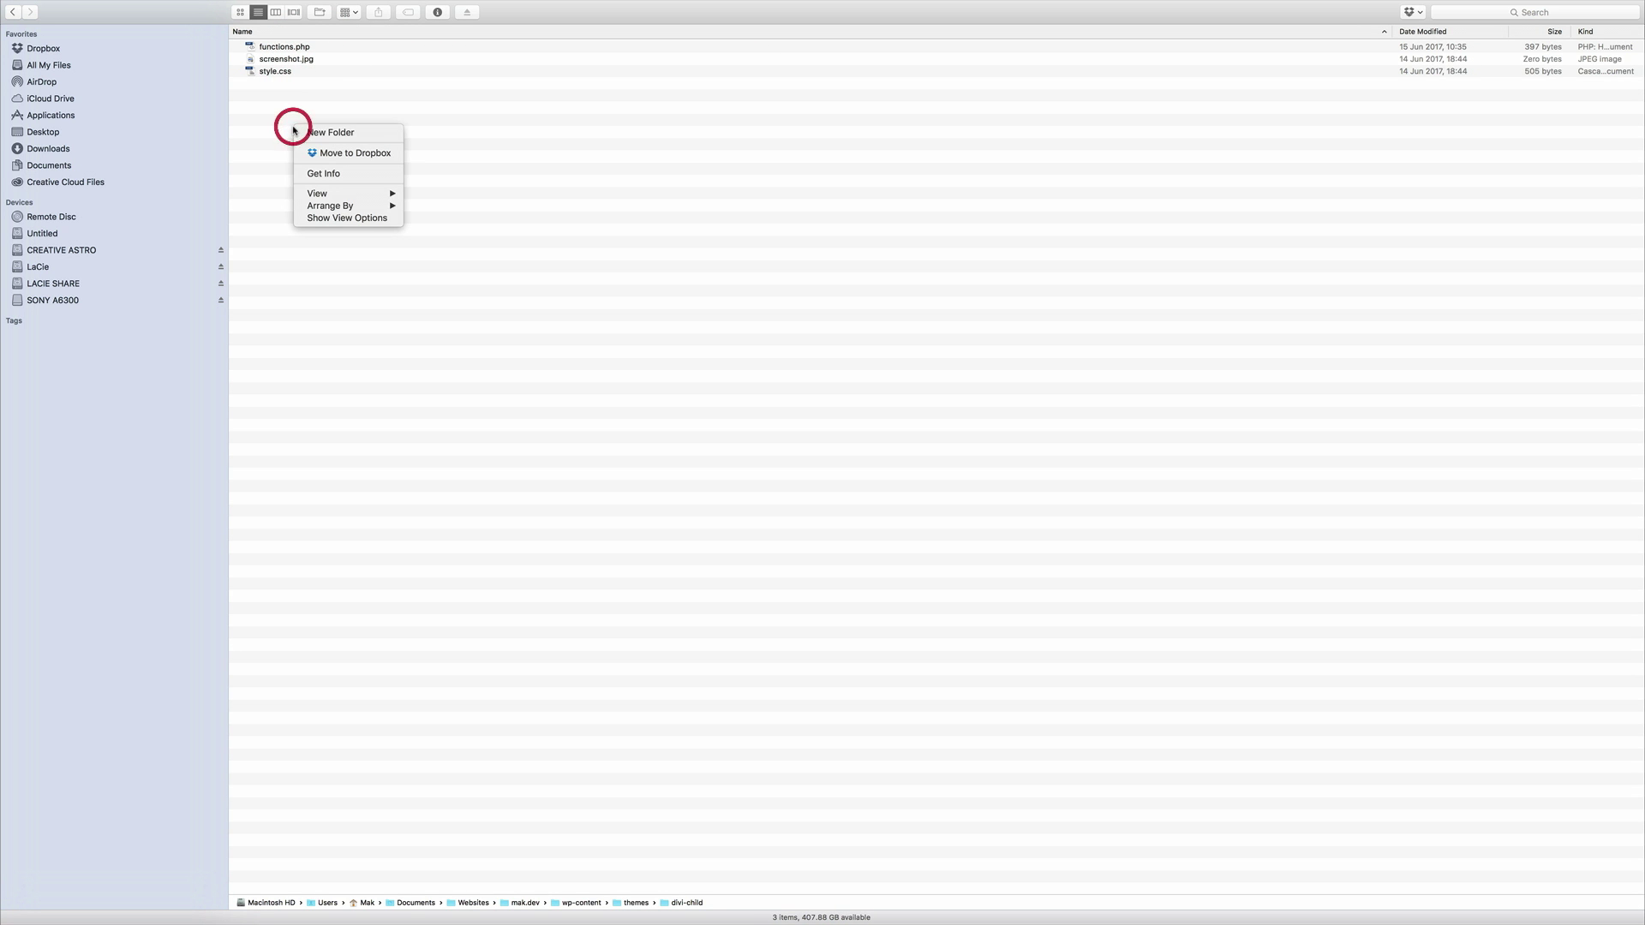
{"action": "left_click", "coordinate": [309, 132]}
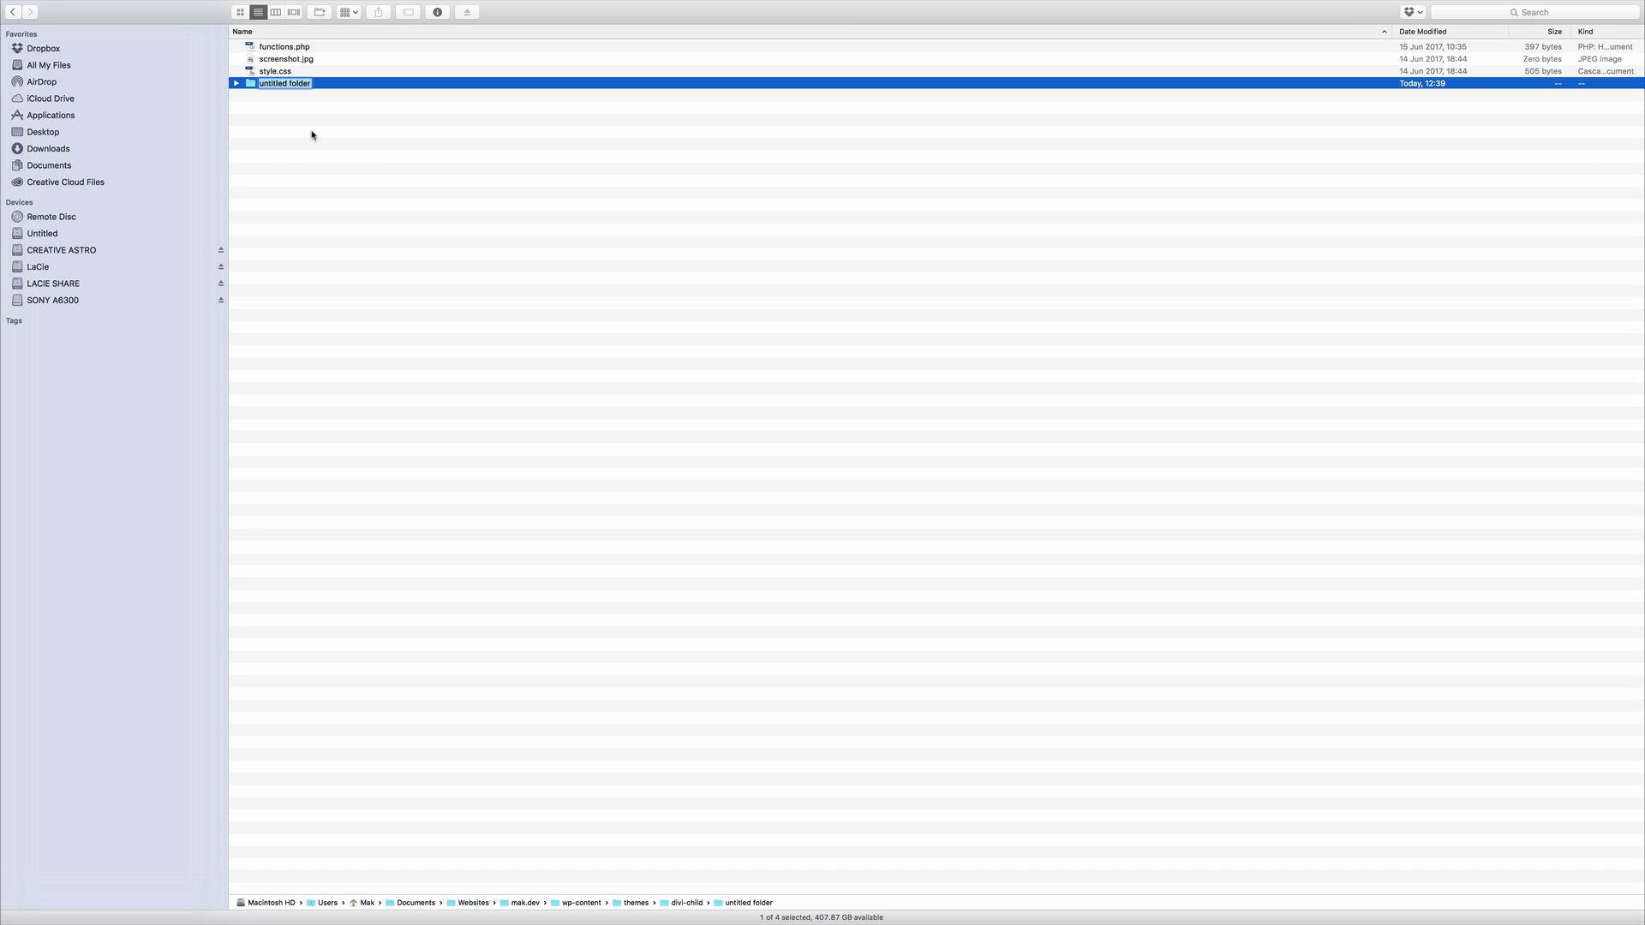
{"action": "type", "text": "css"}
{"action": "left_click", "coordinate": [381, 173]}
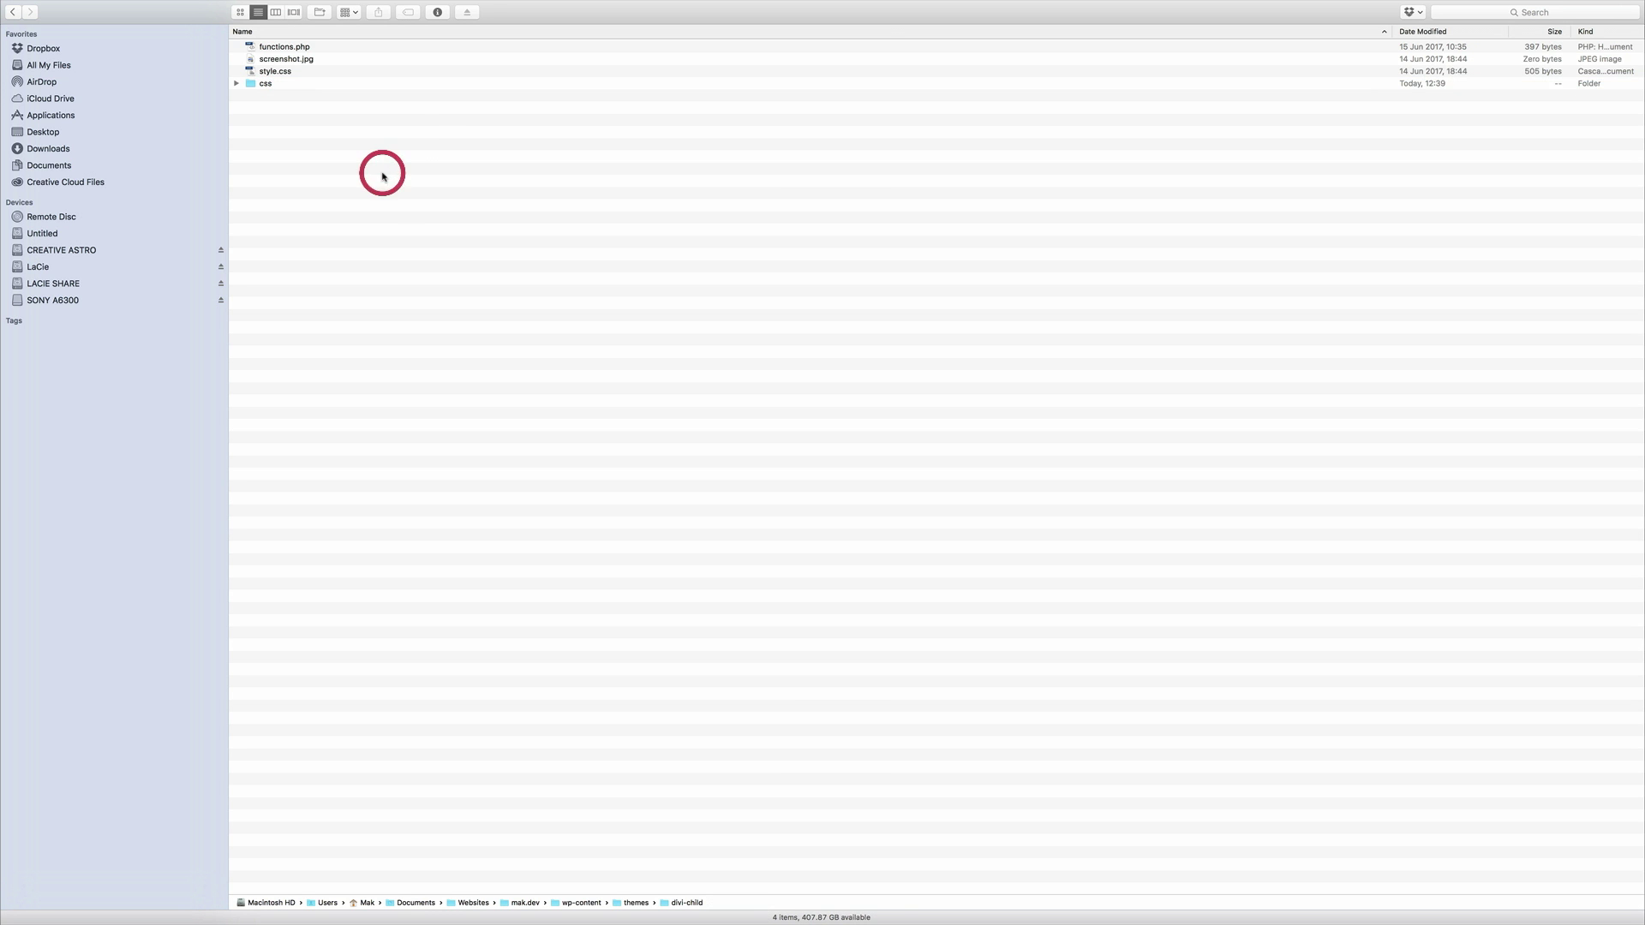
- Create a second new folder named js in the divi-child theme folder
{"action": "right_click", "coordinate": [276, 121]}
{"action": "left_click", "coordinate": [303, 130]}
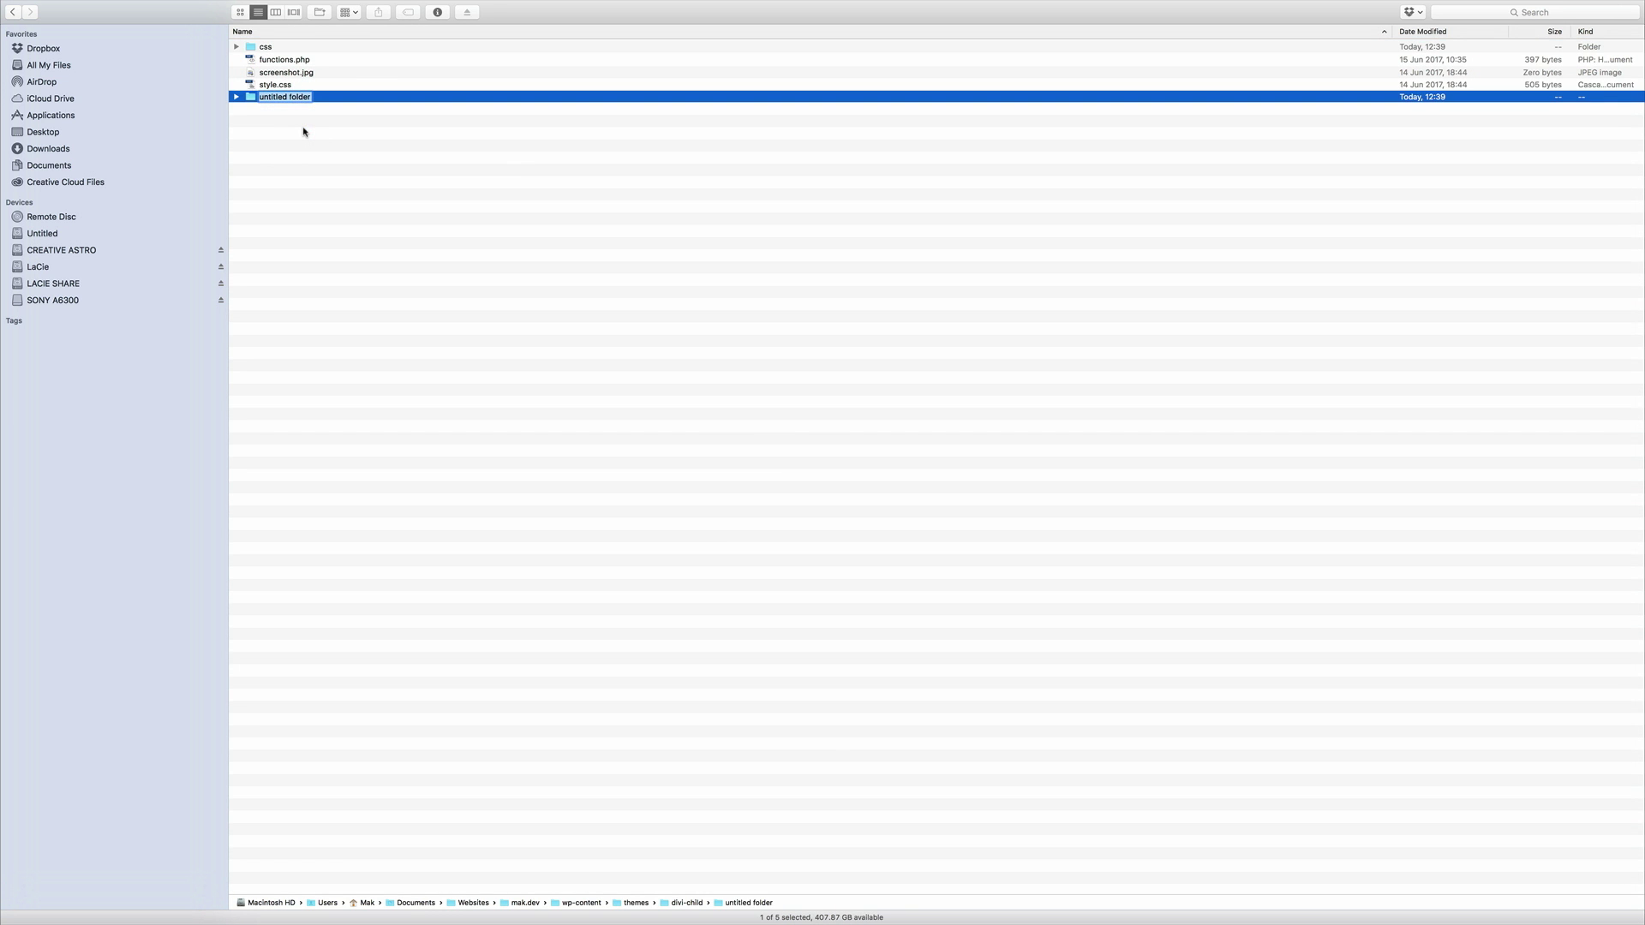
{"action": "type", "text": "js"}
{"action": "key", "text": "Return"}
{"action": "left_click", "coordinate": [331, 161]}
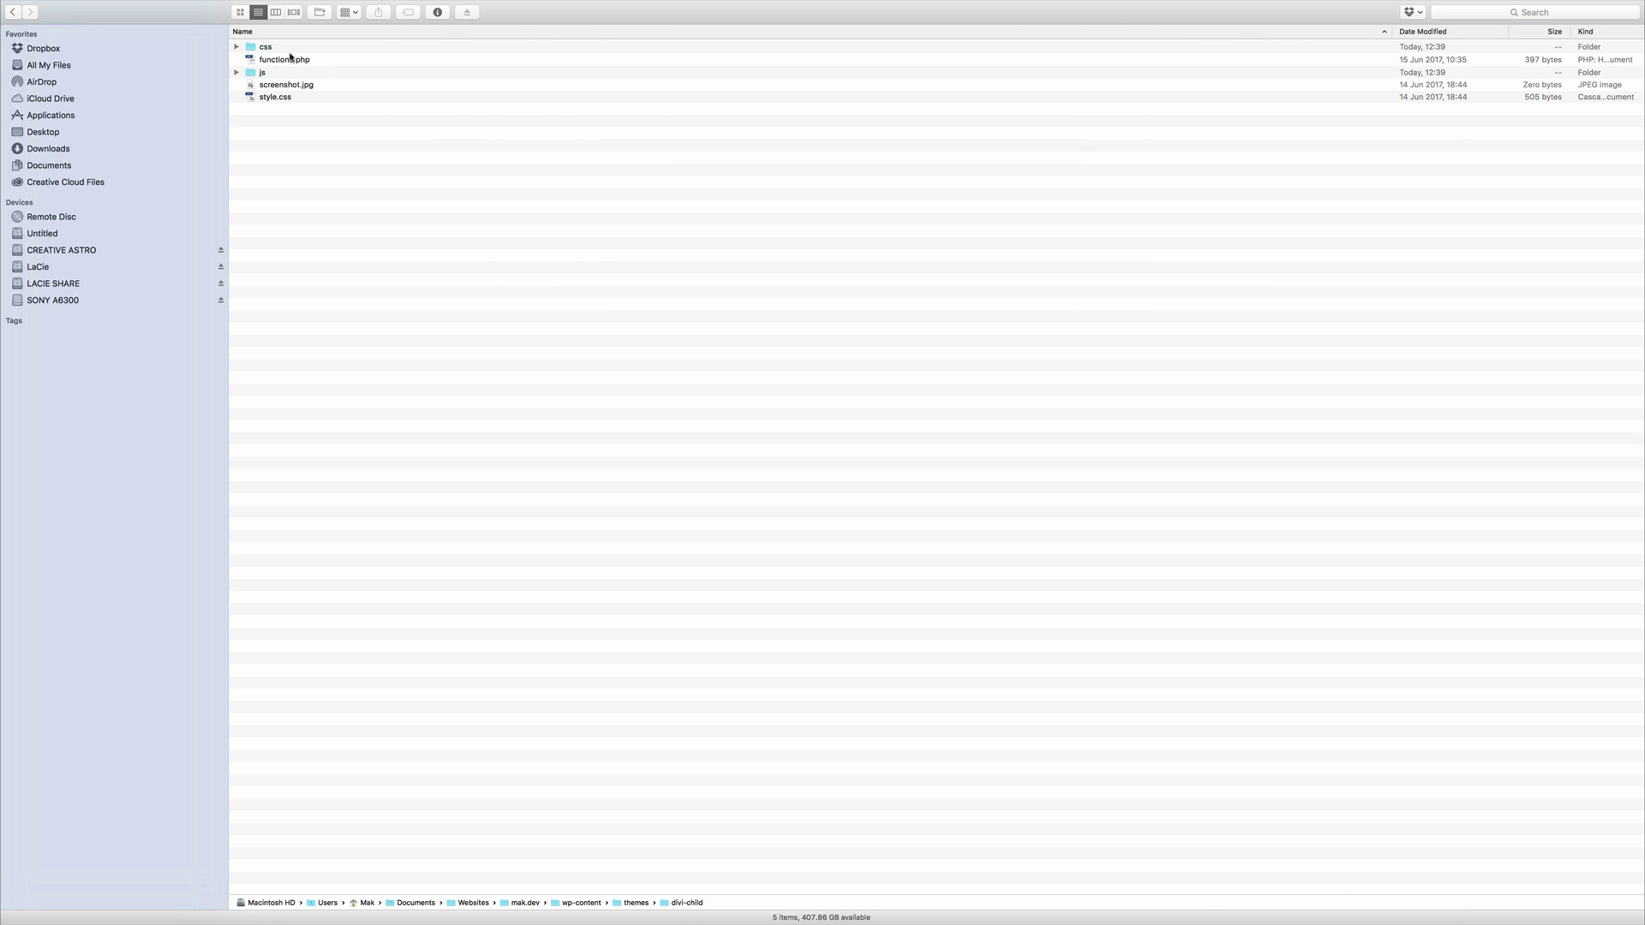
- Open the child theme's functions.php file in Atom
{"action": "left_click", "coordinate": [282, 61]}
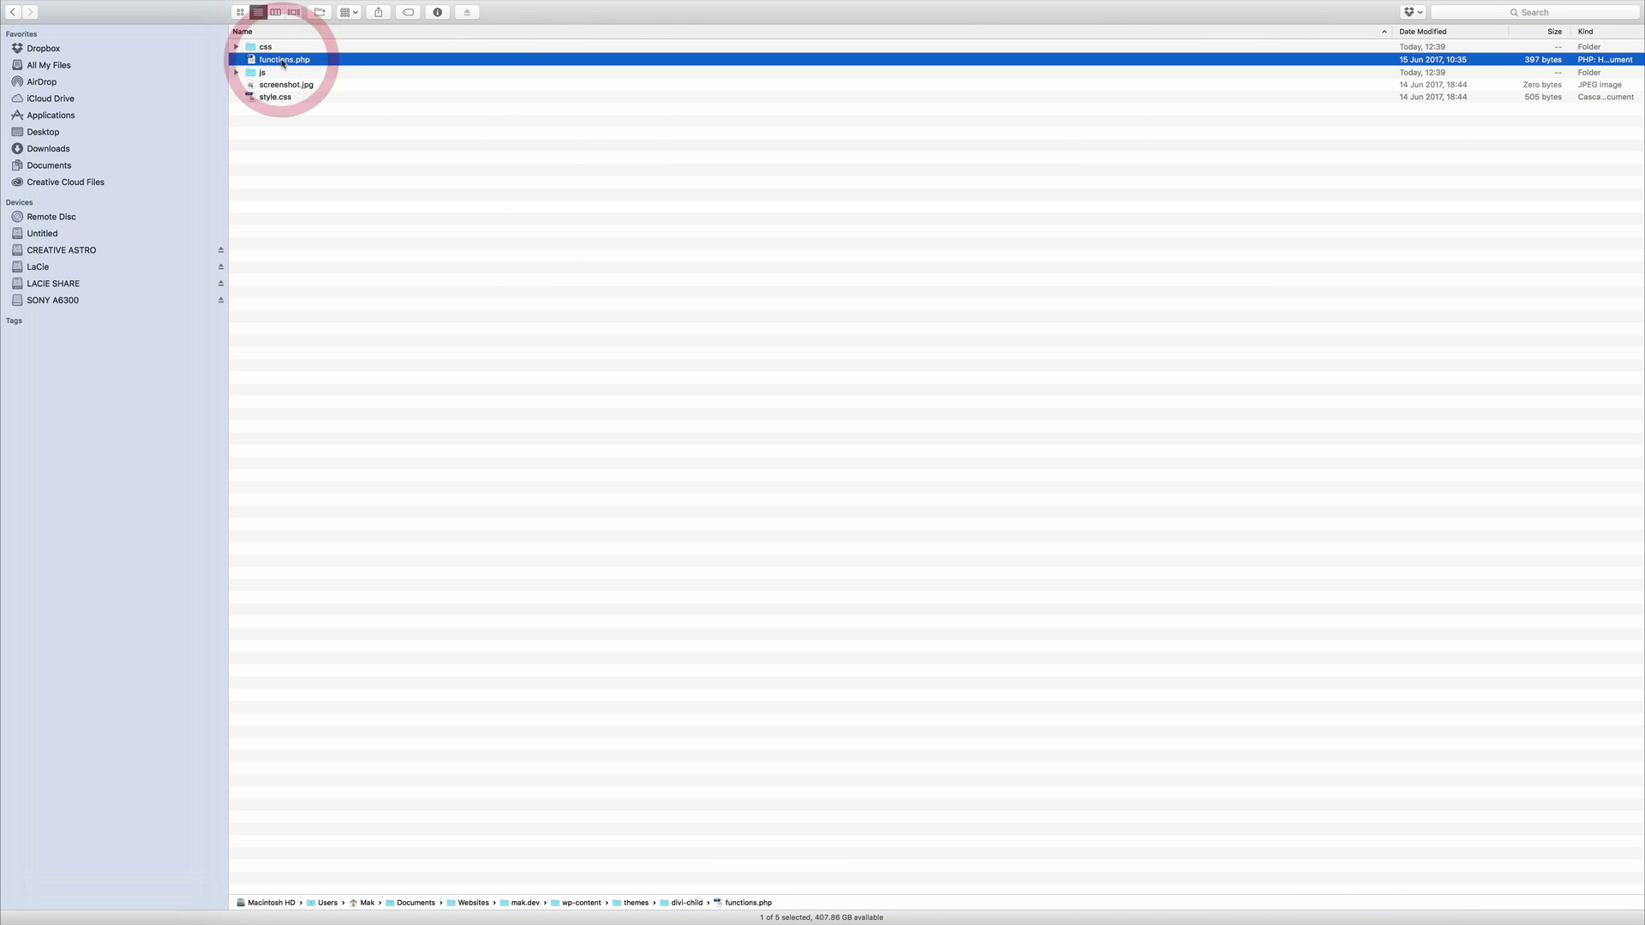
{"action": "right_click", "coordinate": [283, 60]}
{"action": "mouse_move", "coordinate": [322, 82]}
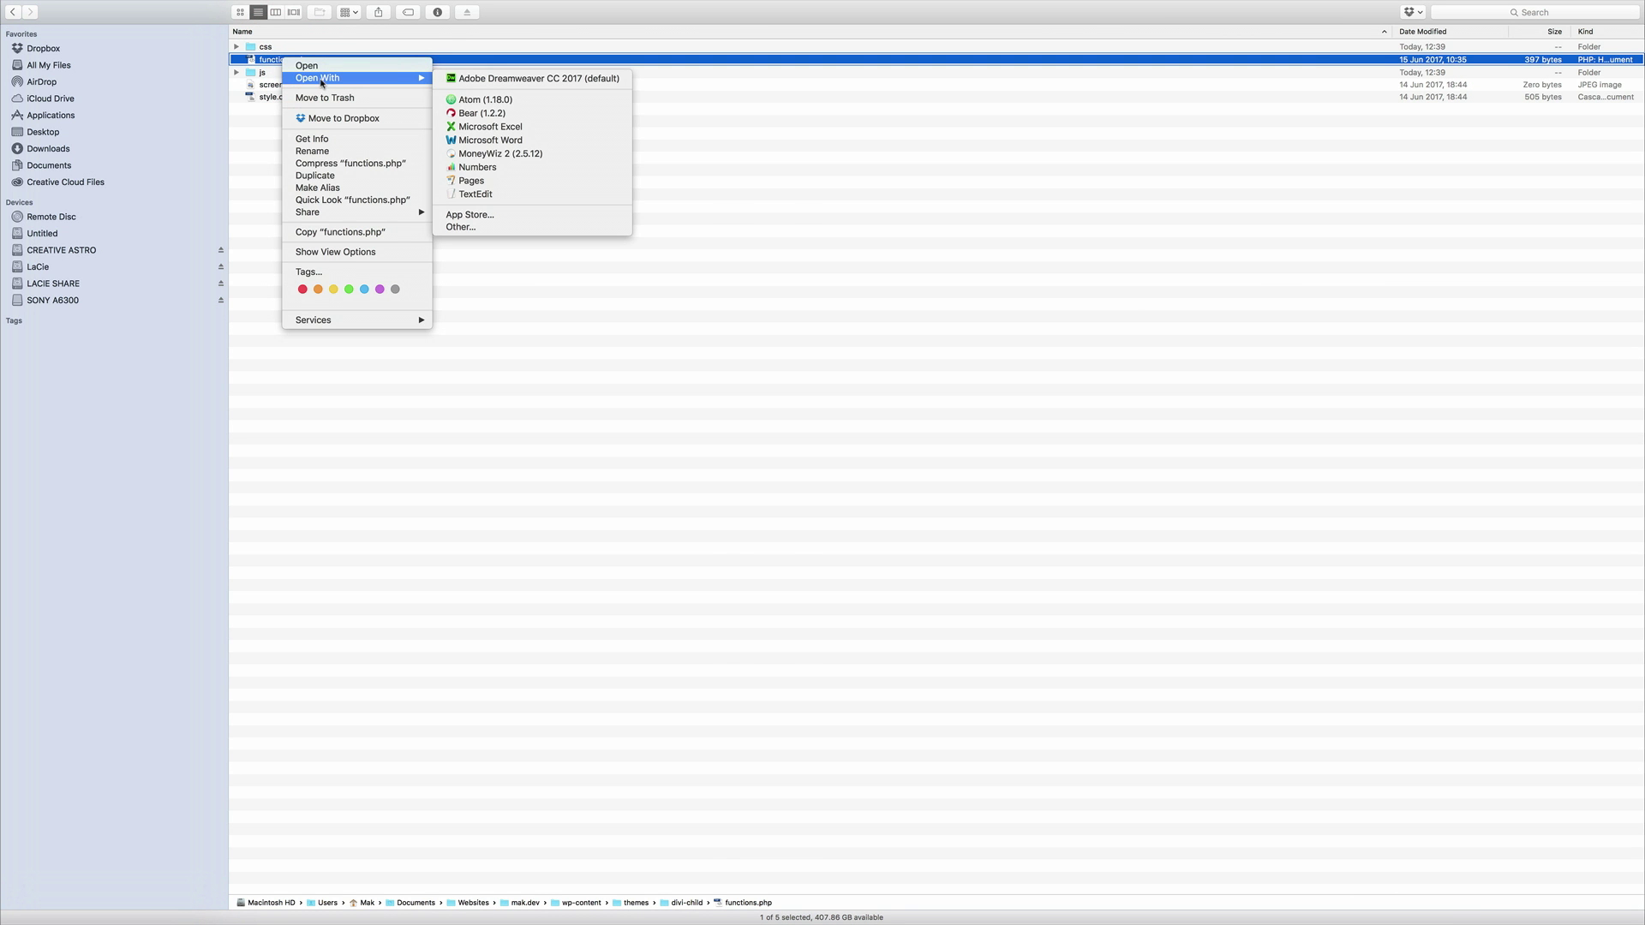
{"action": "left_click", "coordinate": [482, 102]}
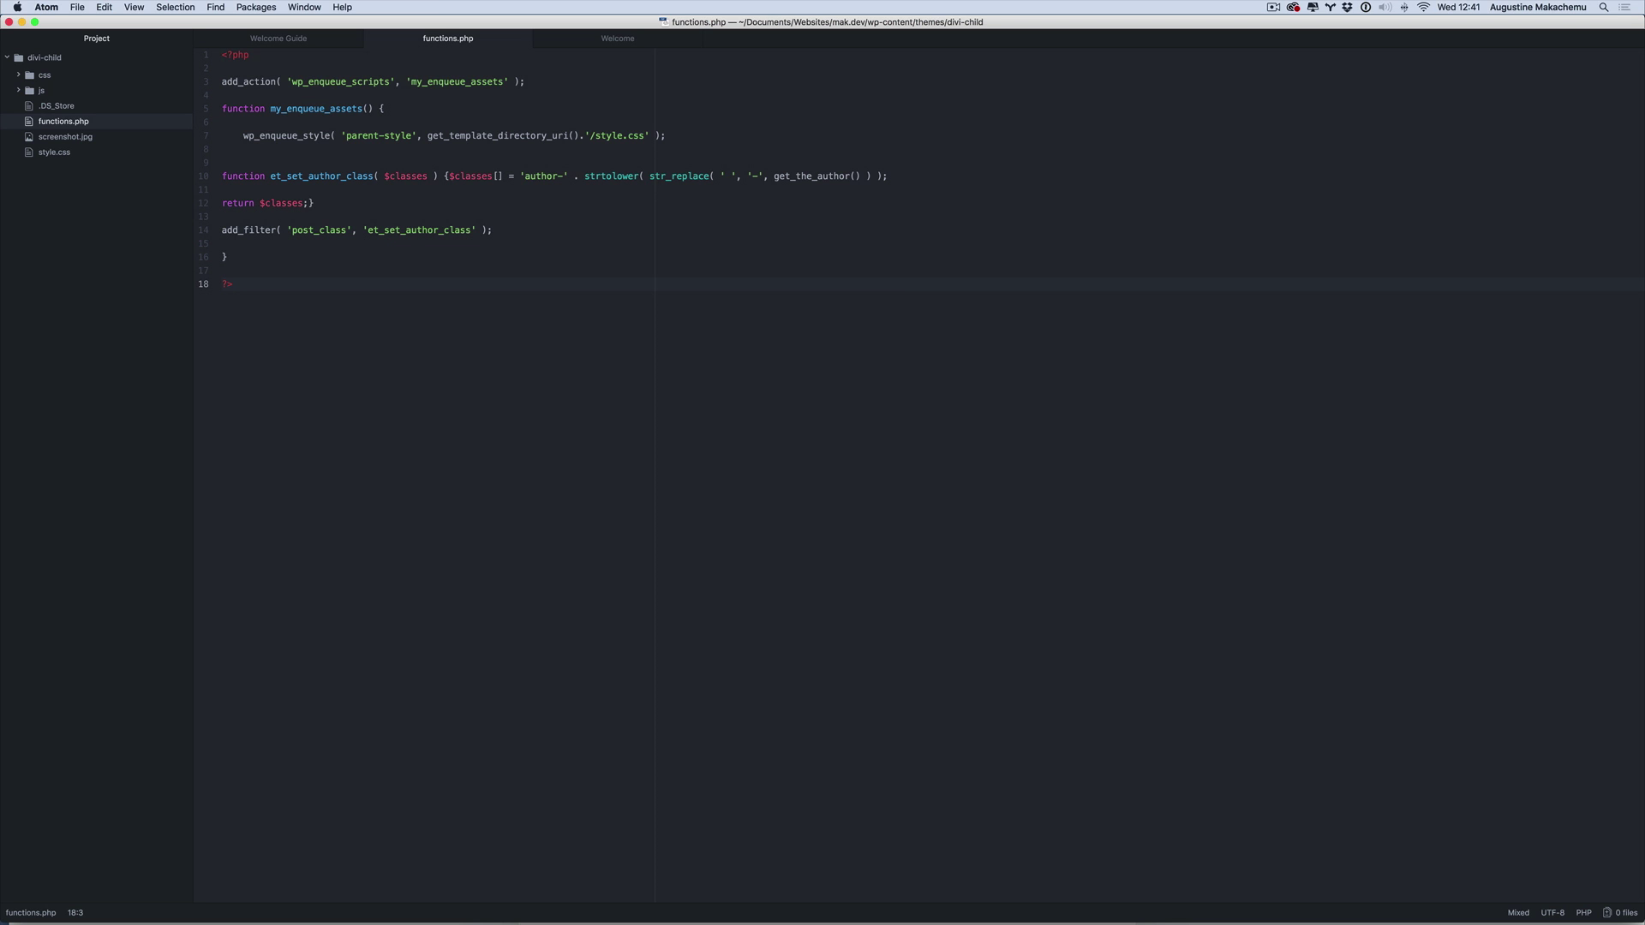
- Paste the copied Animate.CSS and WOW.js enqueue code below the existing code in functions.php and save the file
{"action": "key", "text": "Return"}
{"action": "key", "text": "super+v"}
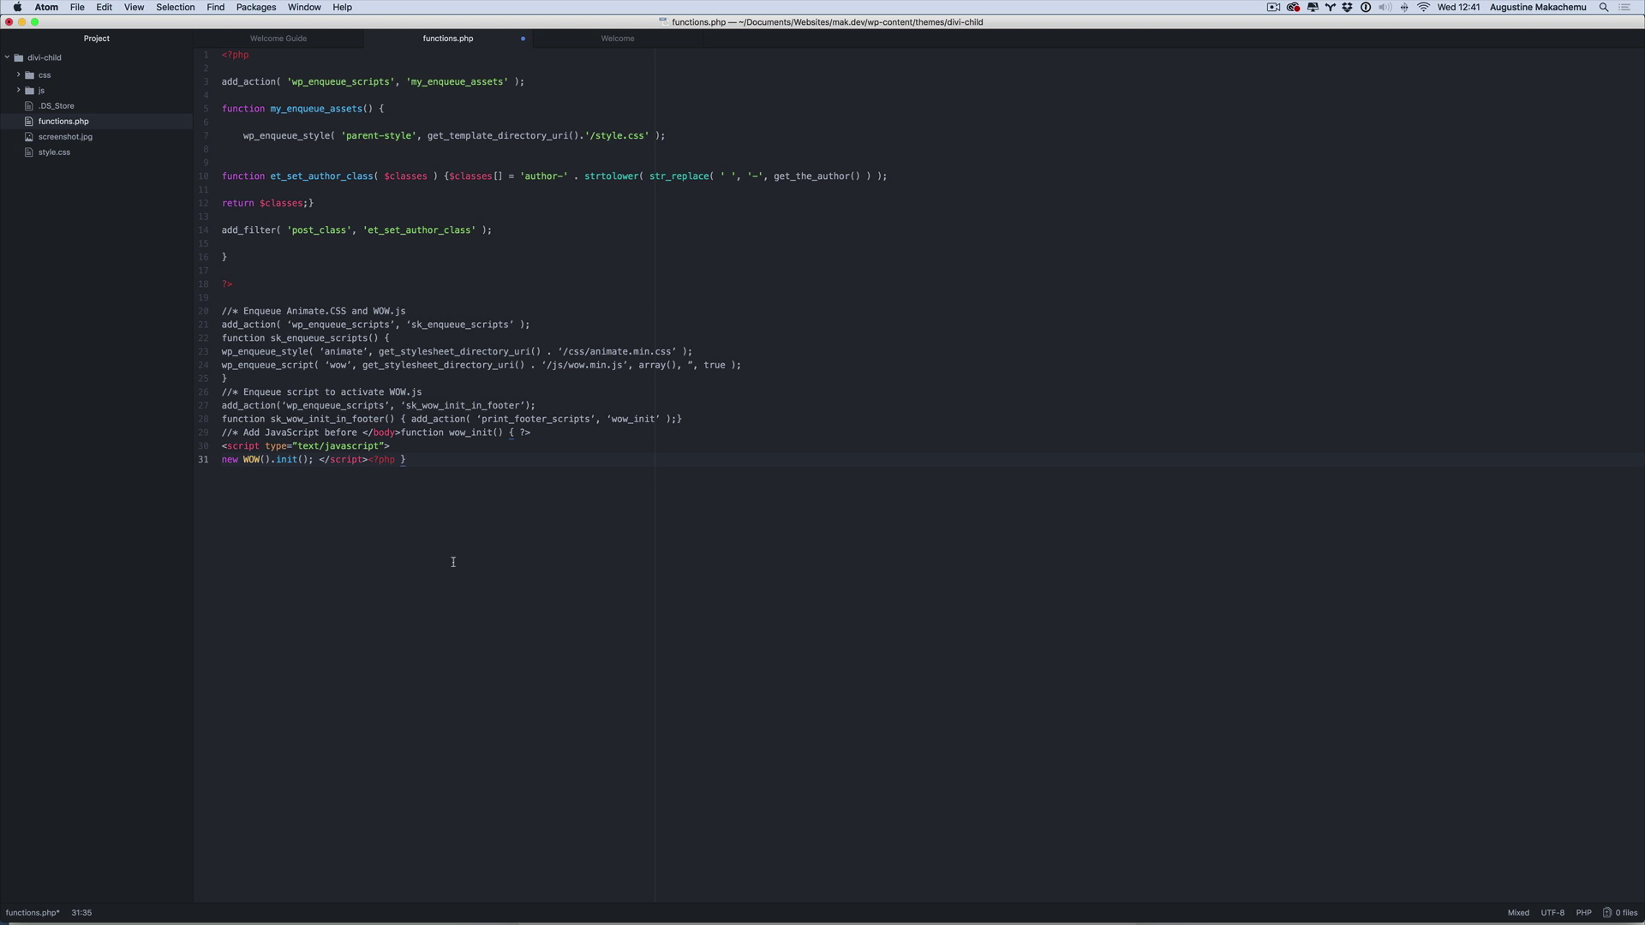
{"action": "key", "text": "super+s"}
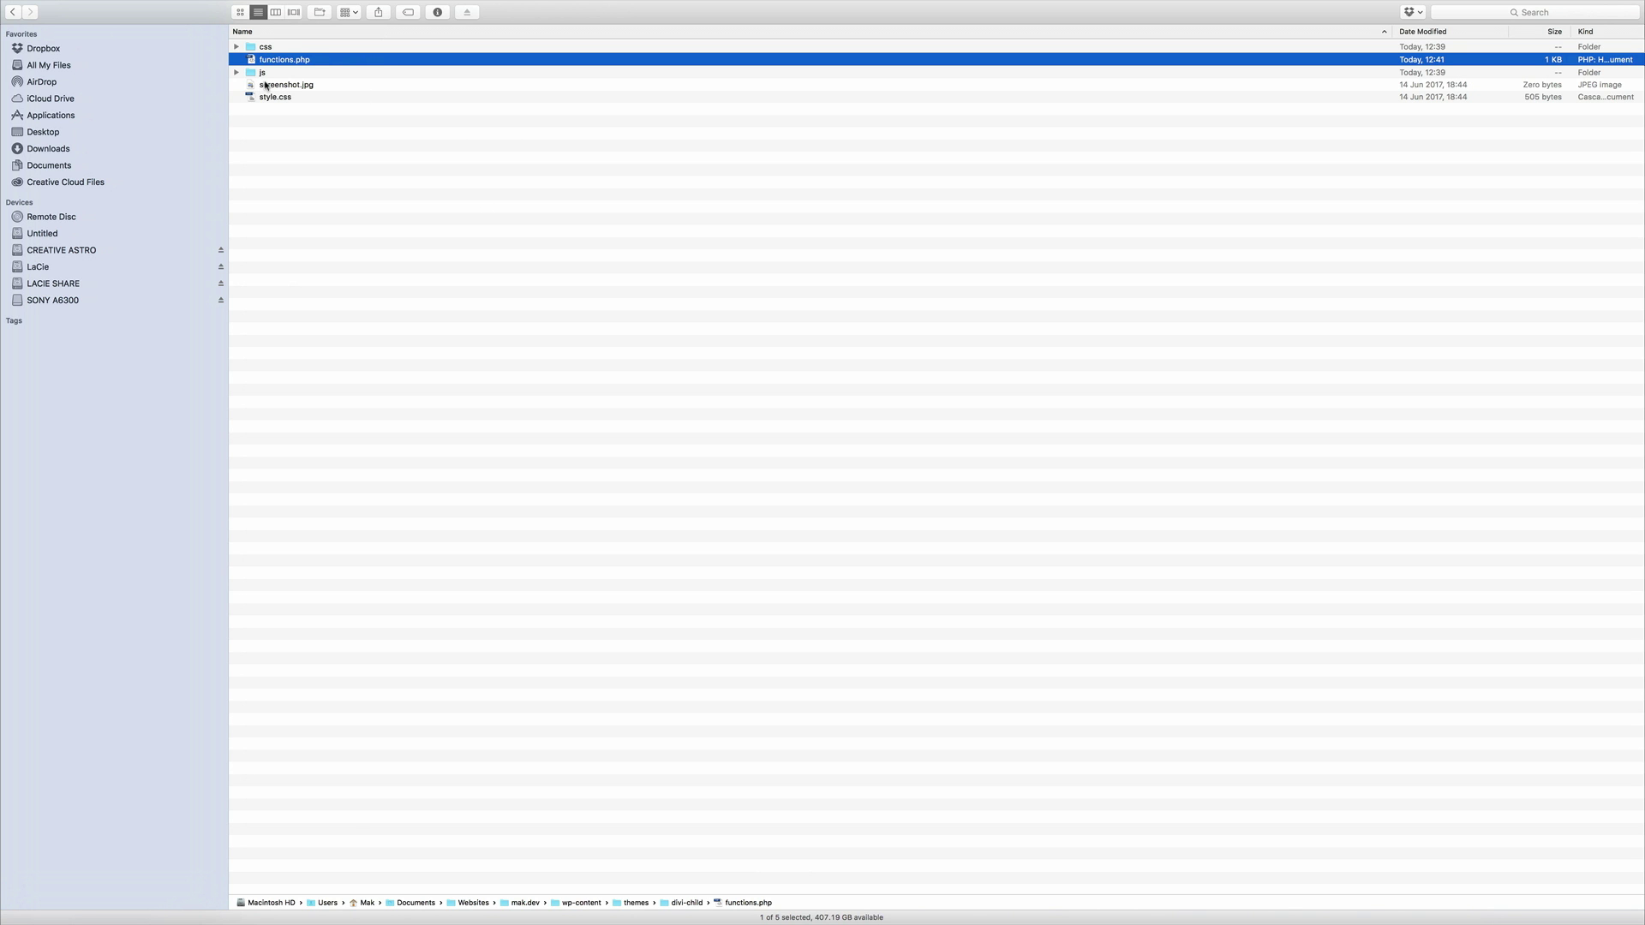
- Switch to Finder and move animate.min.css from All My Files in a second Finder tab into the divi-child css folder
{"action": "key", "text": "super+t"}
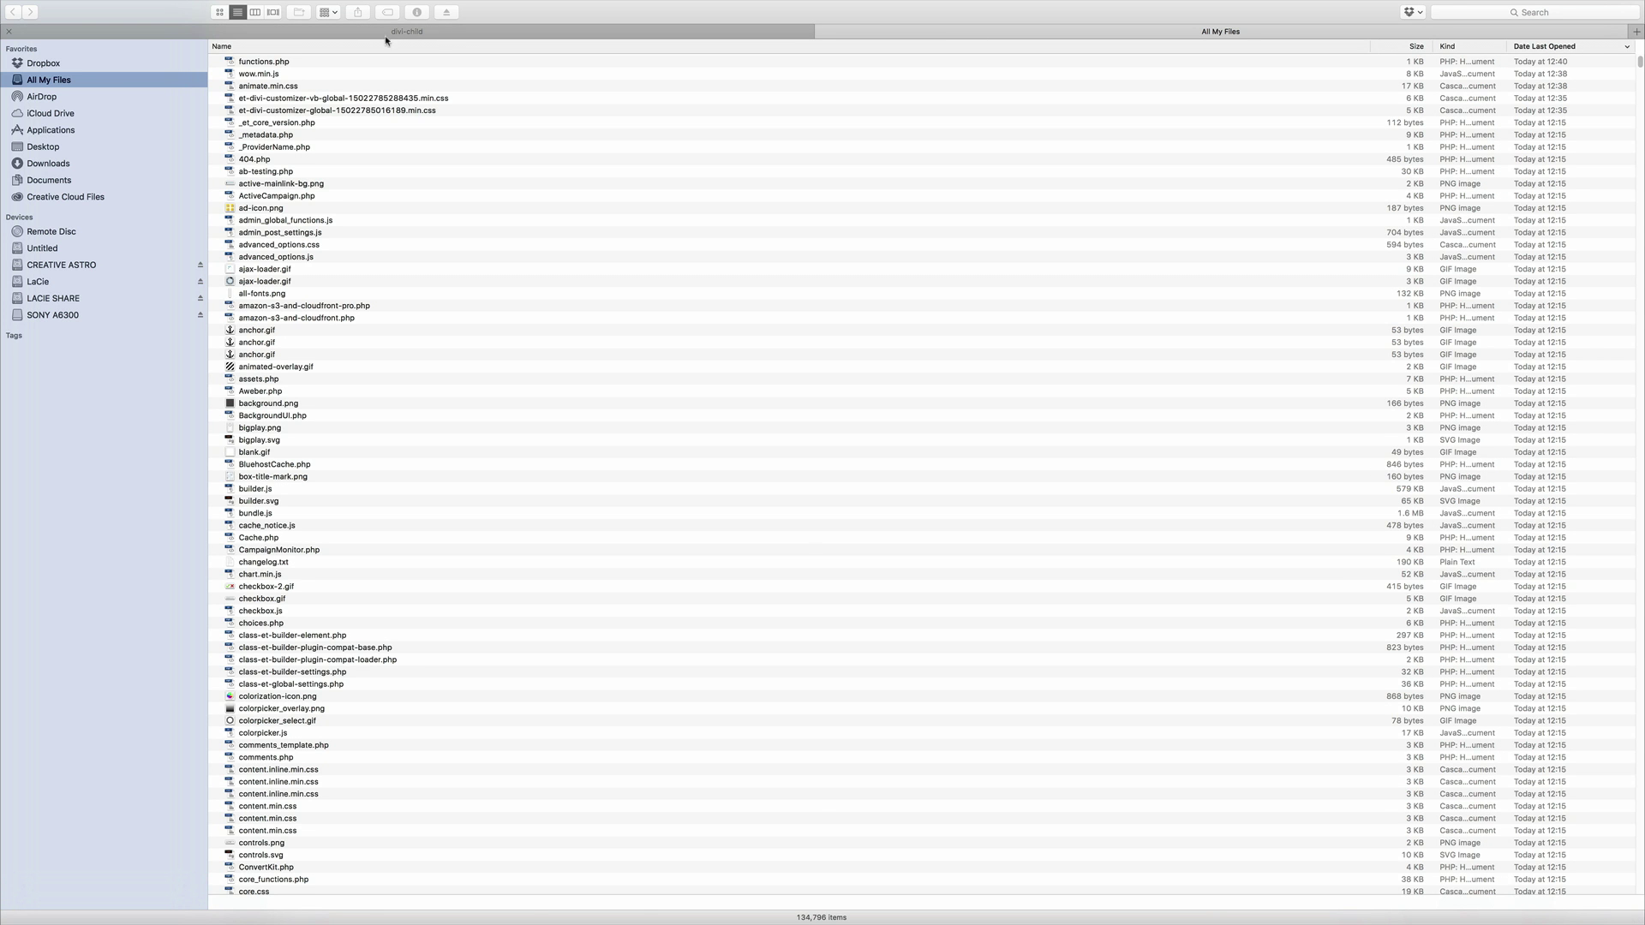
{"action": "left_click", "coordinate": [416, 33]}
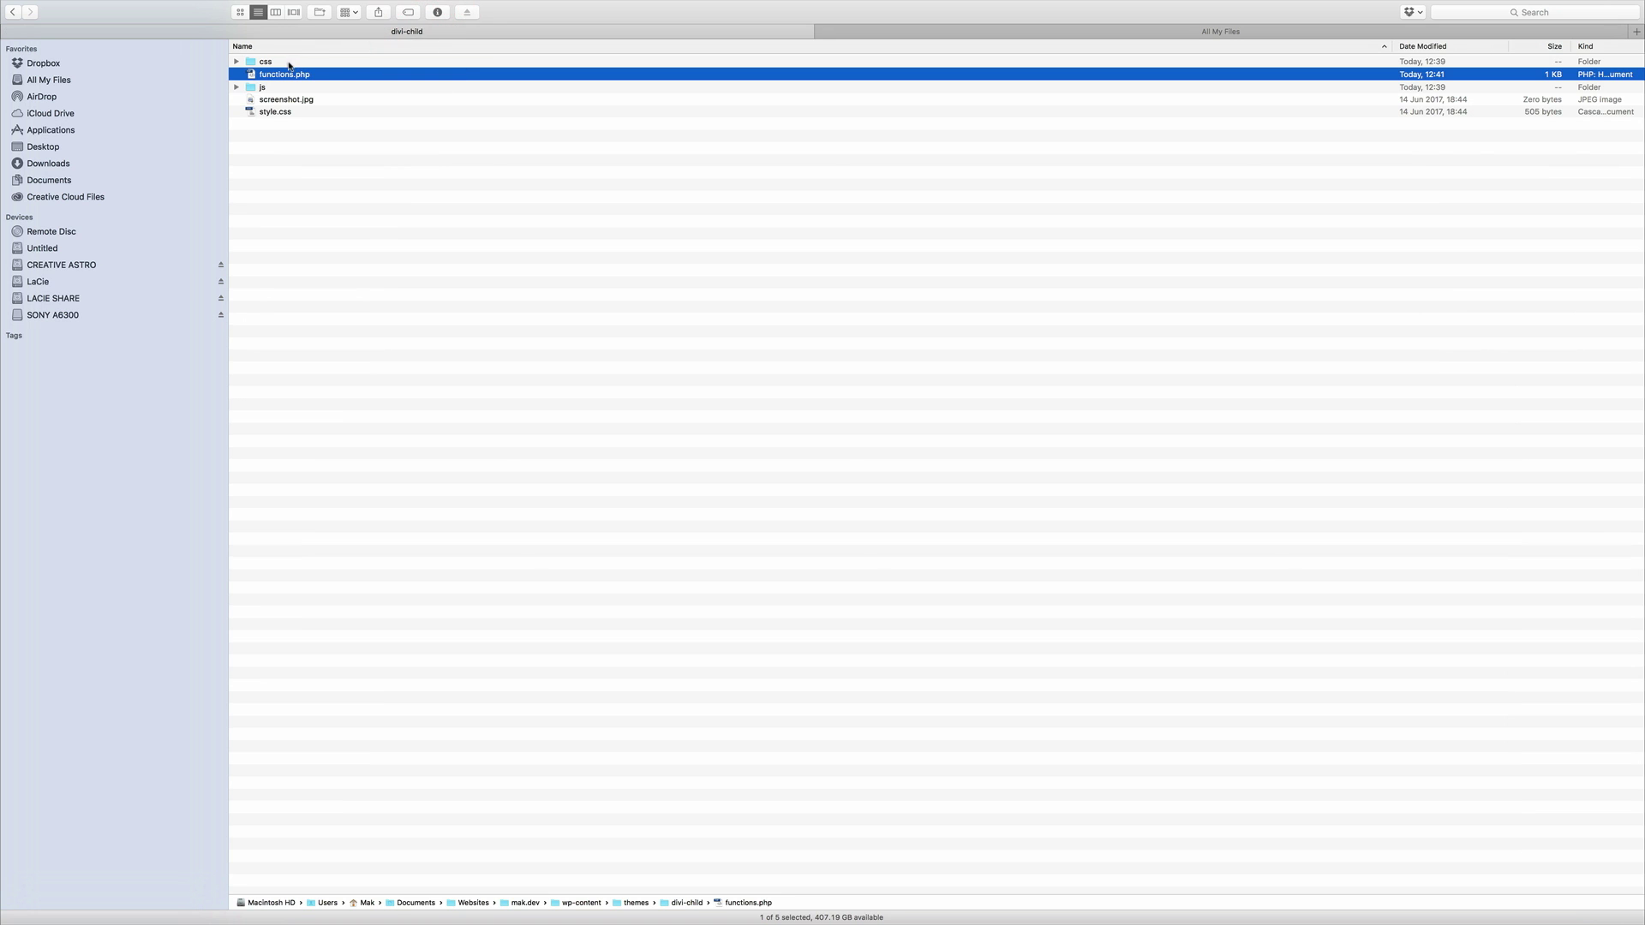
{"action": "left_click", "coordinate": [237, 62]}
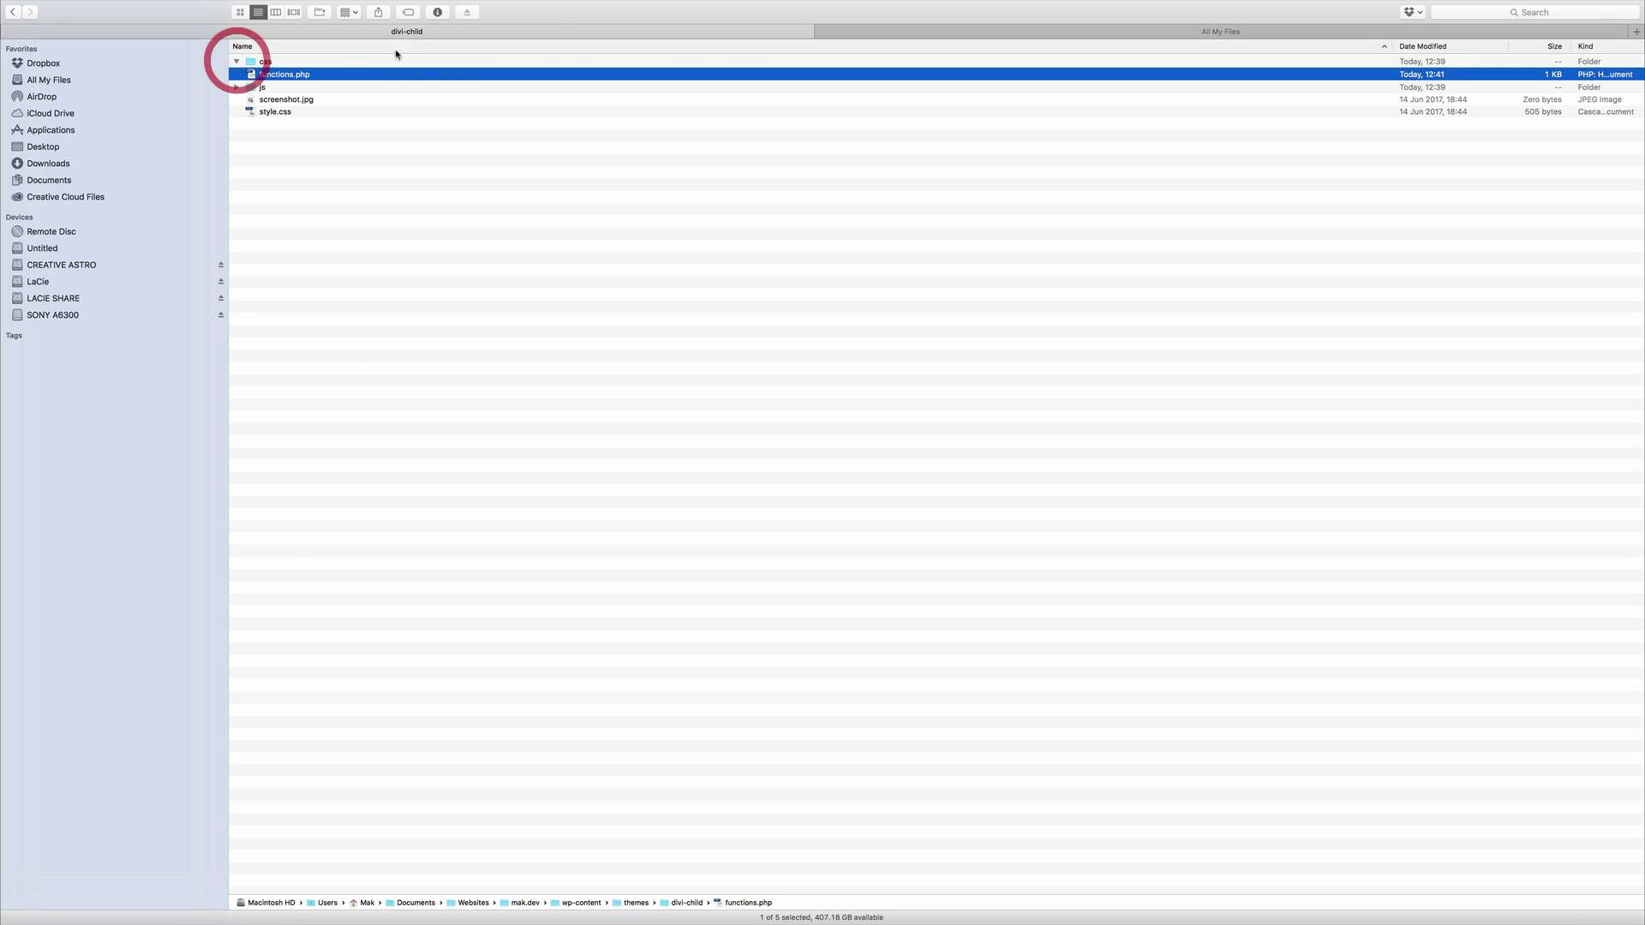
{"action": "double_click", "coordinate": [318, 62]}
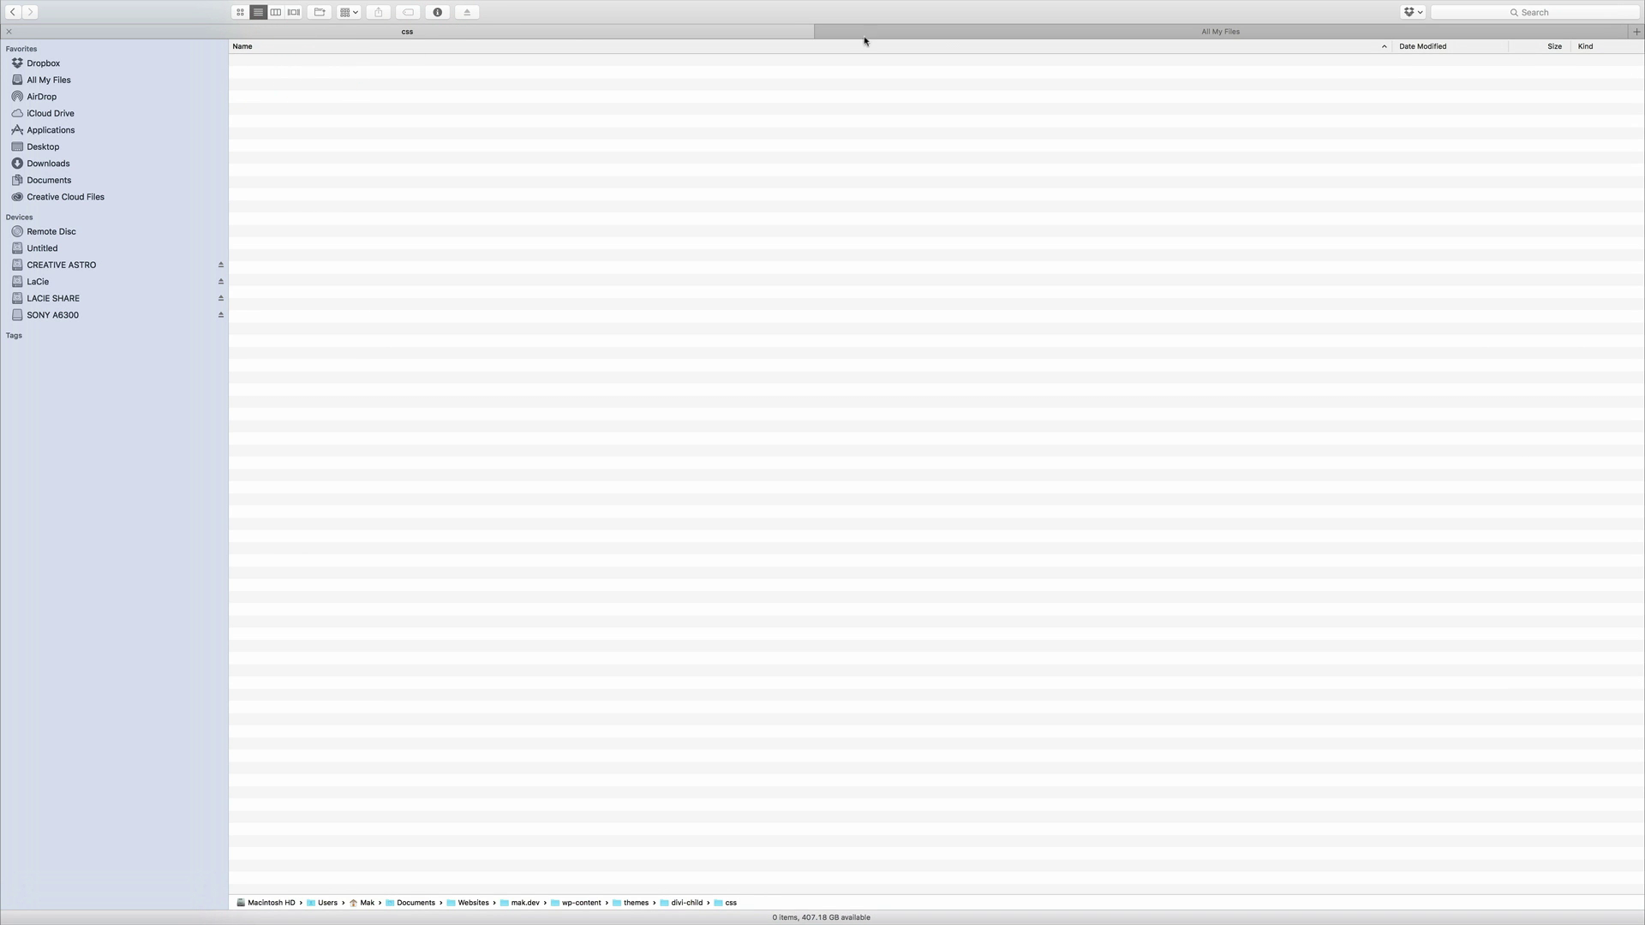
{"action": "left_click", "coordinate": [937, 34]}
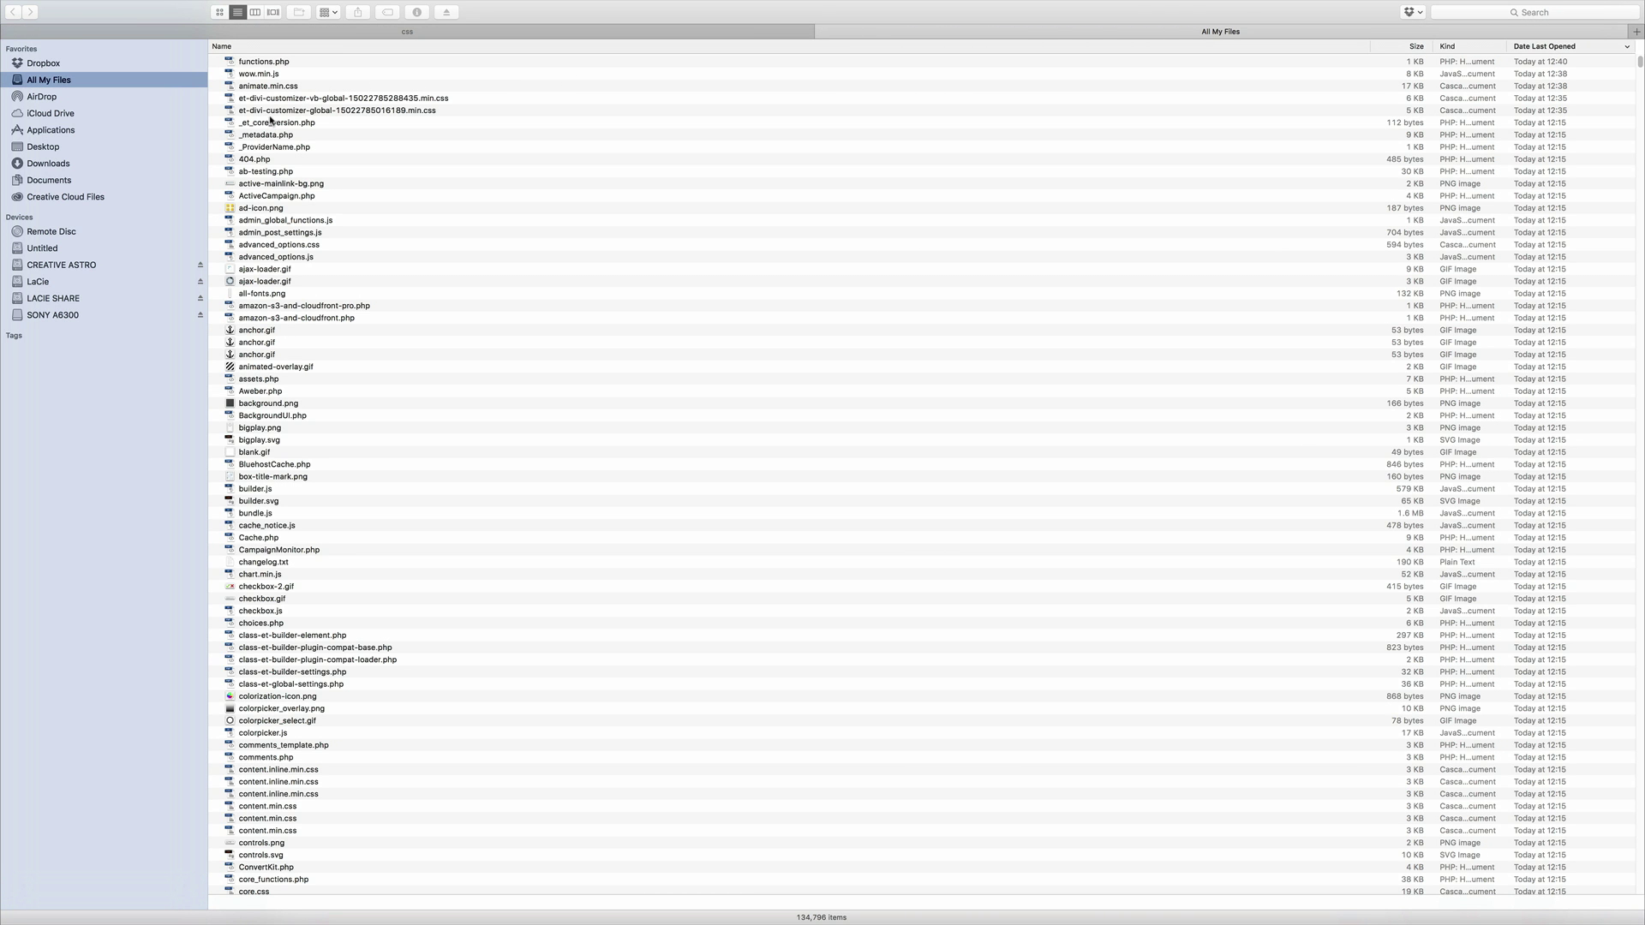
{"action": "left_click", "coordinate": [274, 88]}
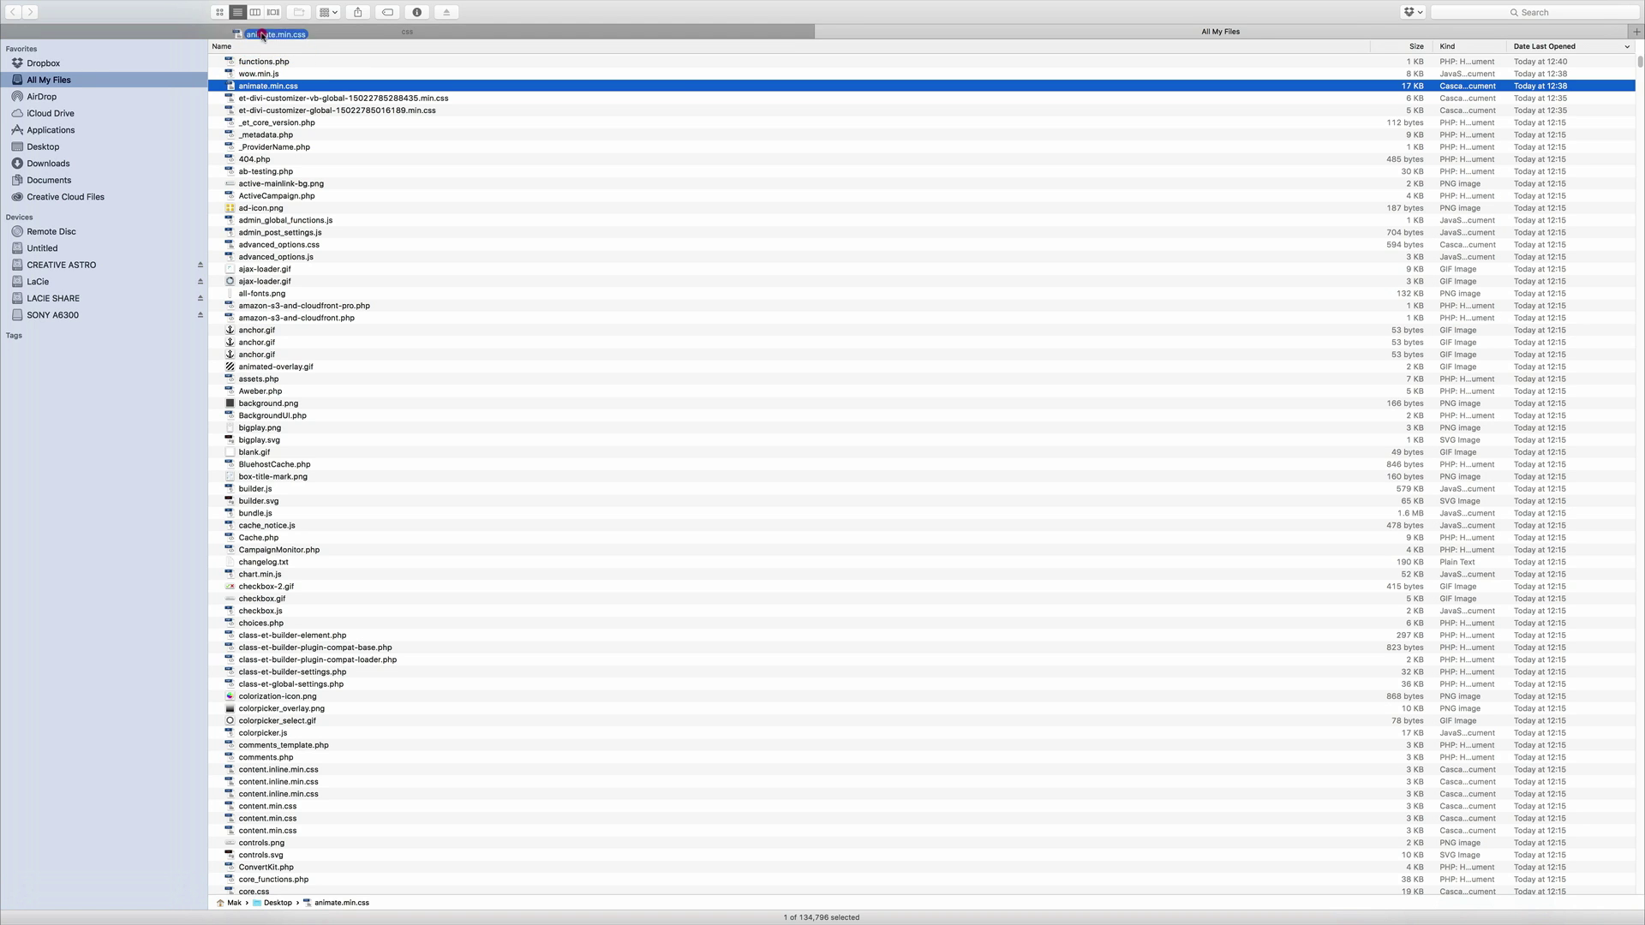
{"action": "left_click", "coordinate": [262, 34]}
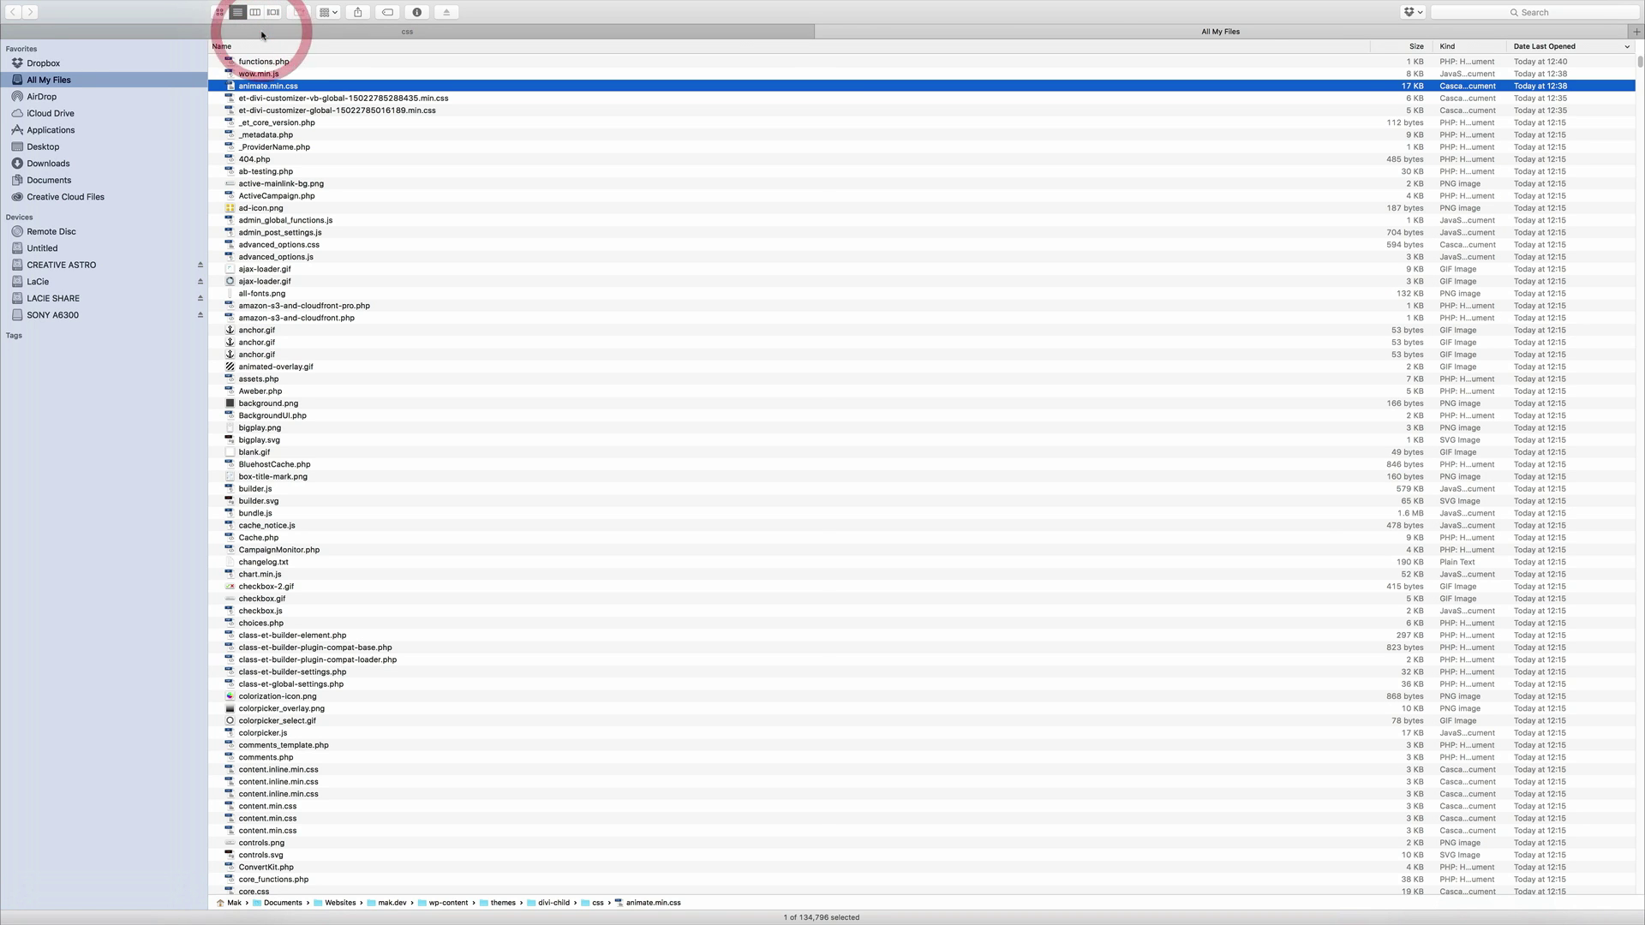
- Return the first Finder tab to the divi-child folder and move wow.min.js from All My Files into its js folder
{"action": "left_click", "coordinate": [727, 34]}
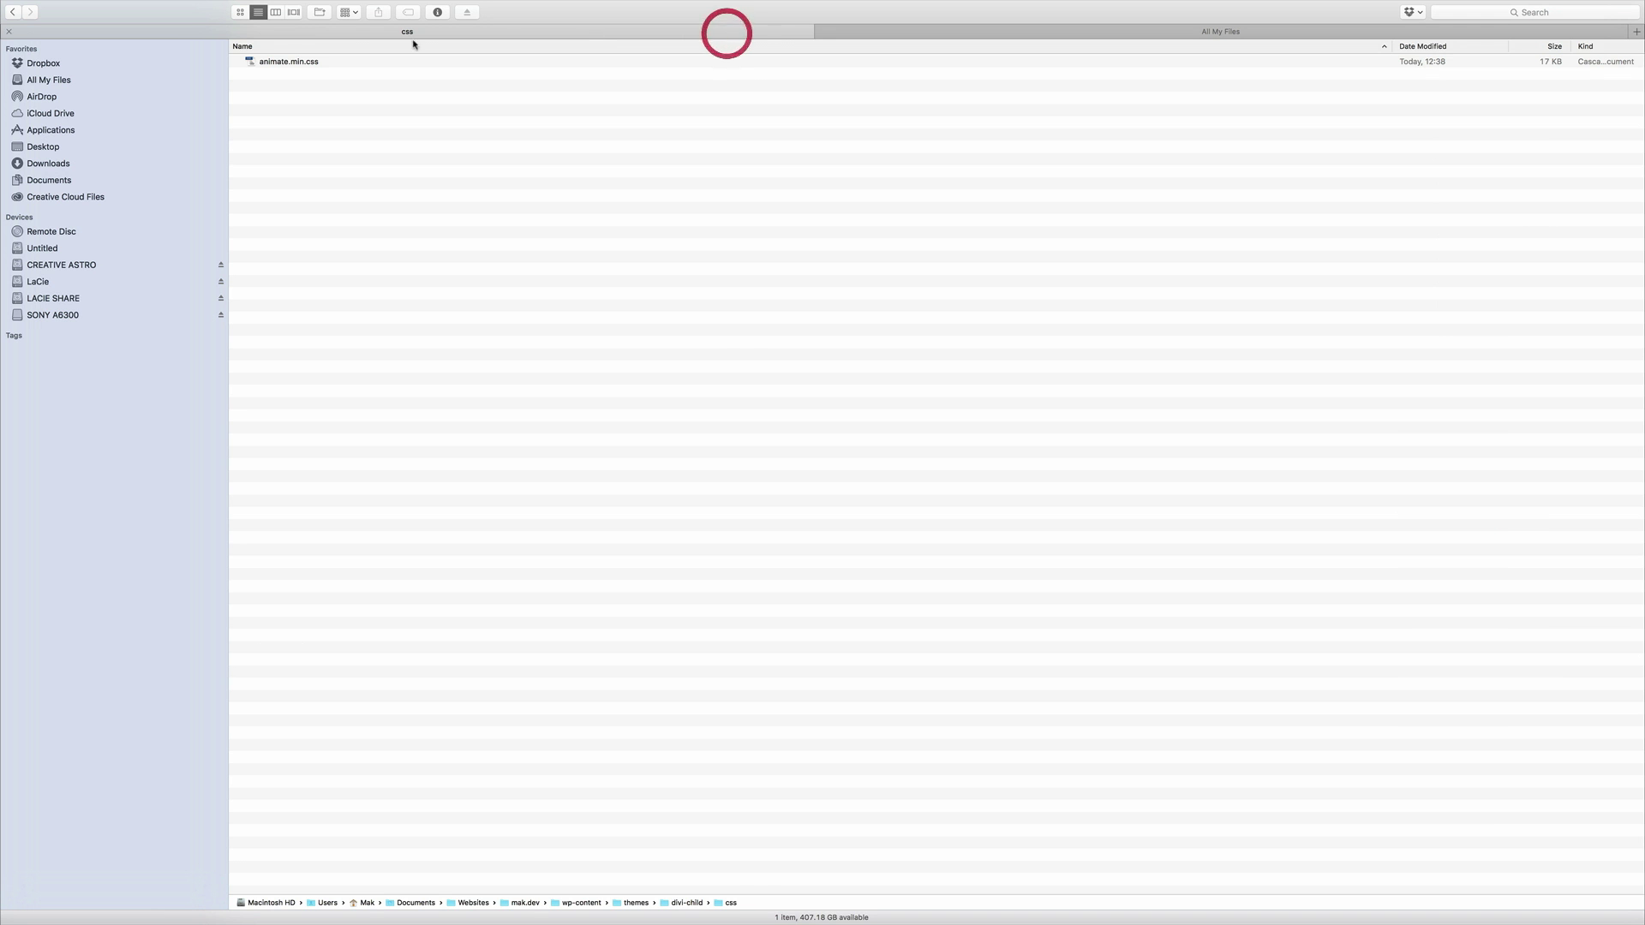
{"action": "left_click", "coordinate": [13, 13]}
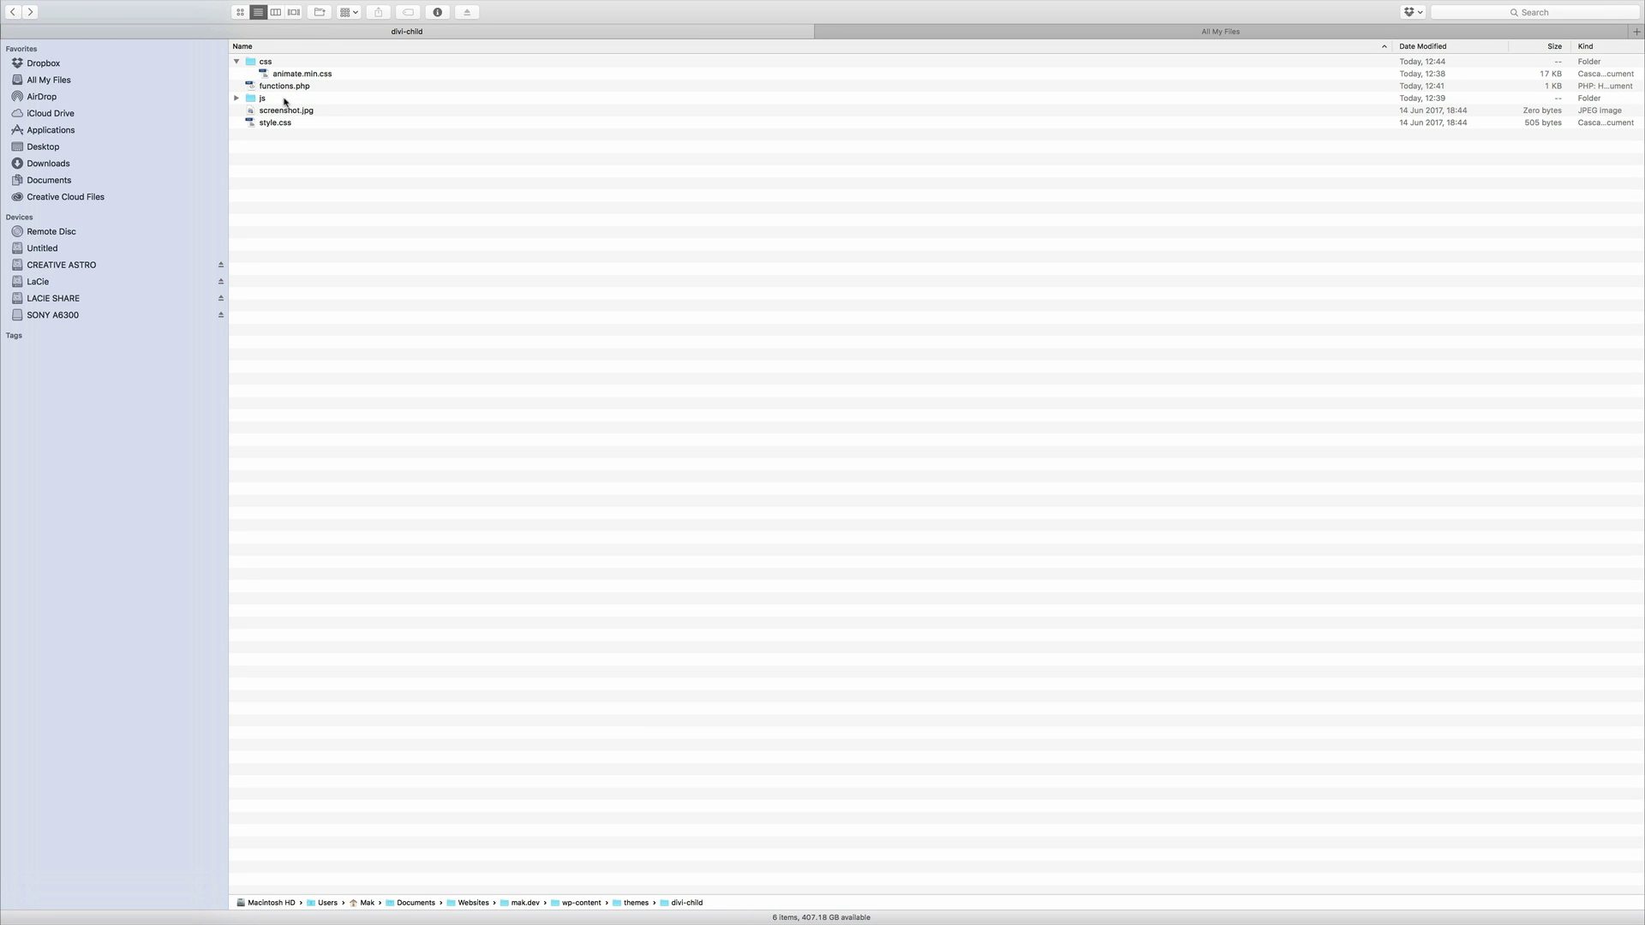
{"action": "left_click", "coordinate": [237, 62]}
{"action": "left_click", "coordinate": [852, 33]}
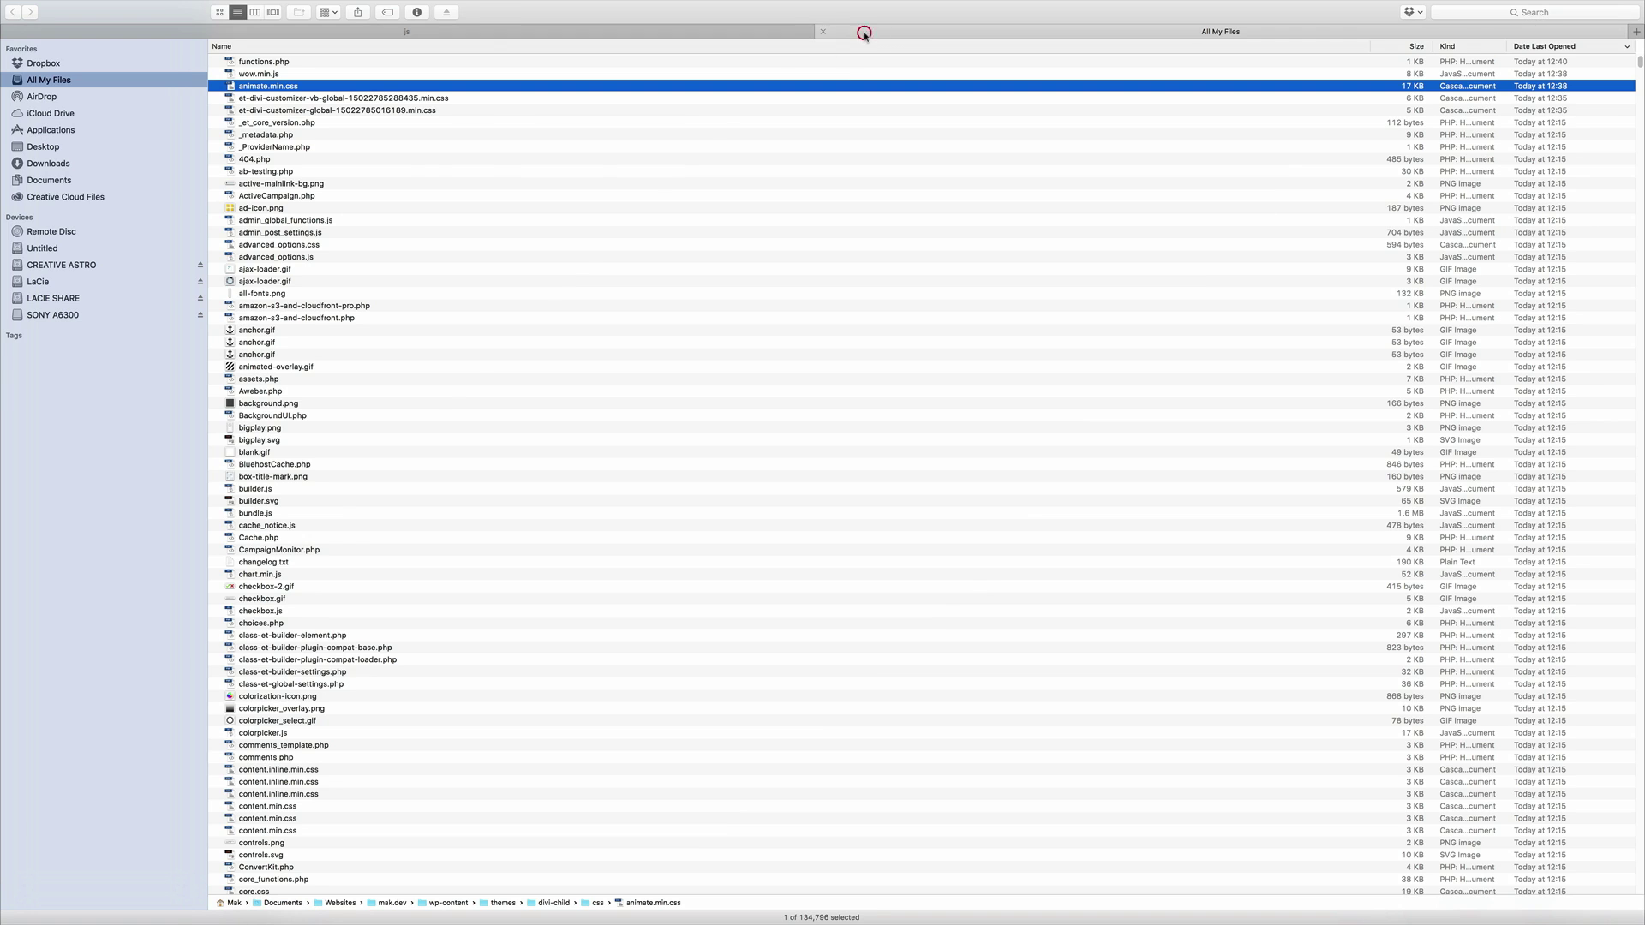
{"action": "left_click", "coordinate": [279, 75]}
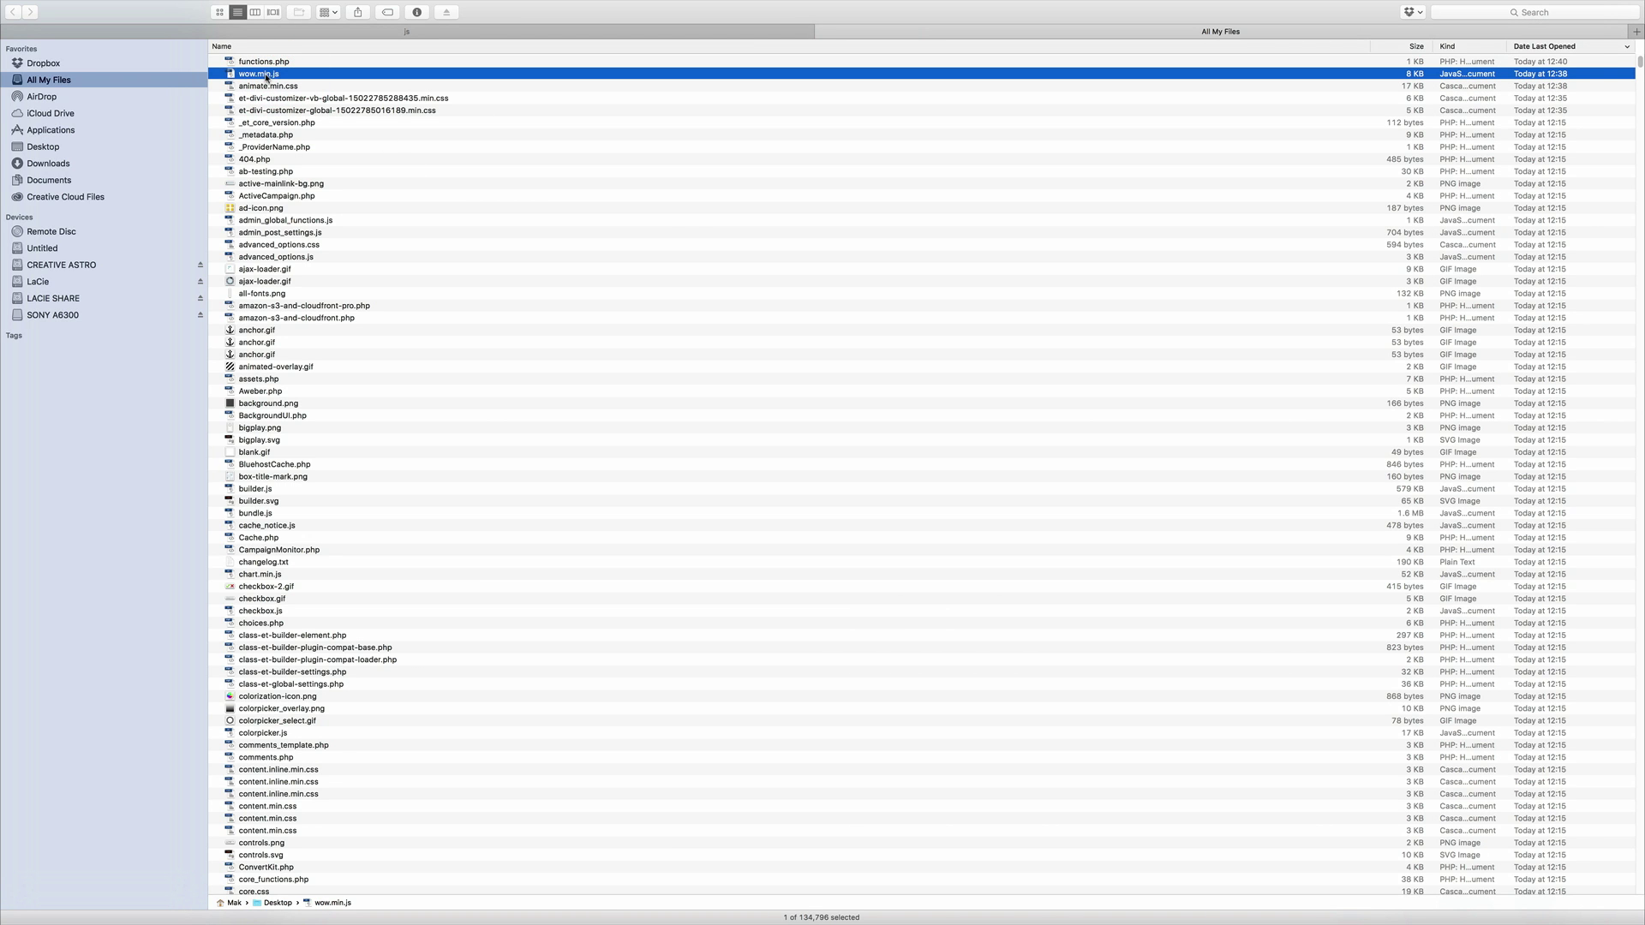
{"action": "left_click_drag", "start_coordinate": [263, 74], "coordinate": [264, 34]}
{"action": "left_click", "coordinate": [12, 14]}
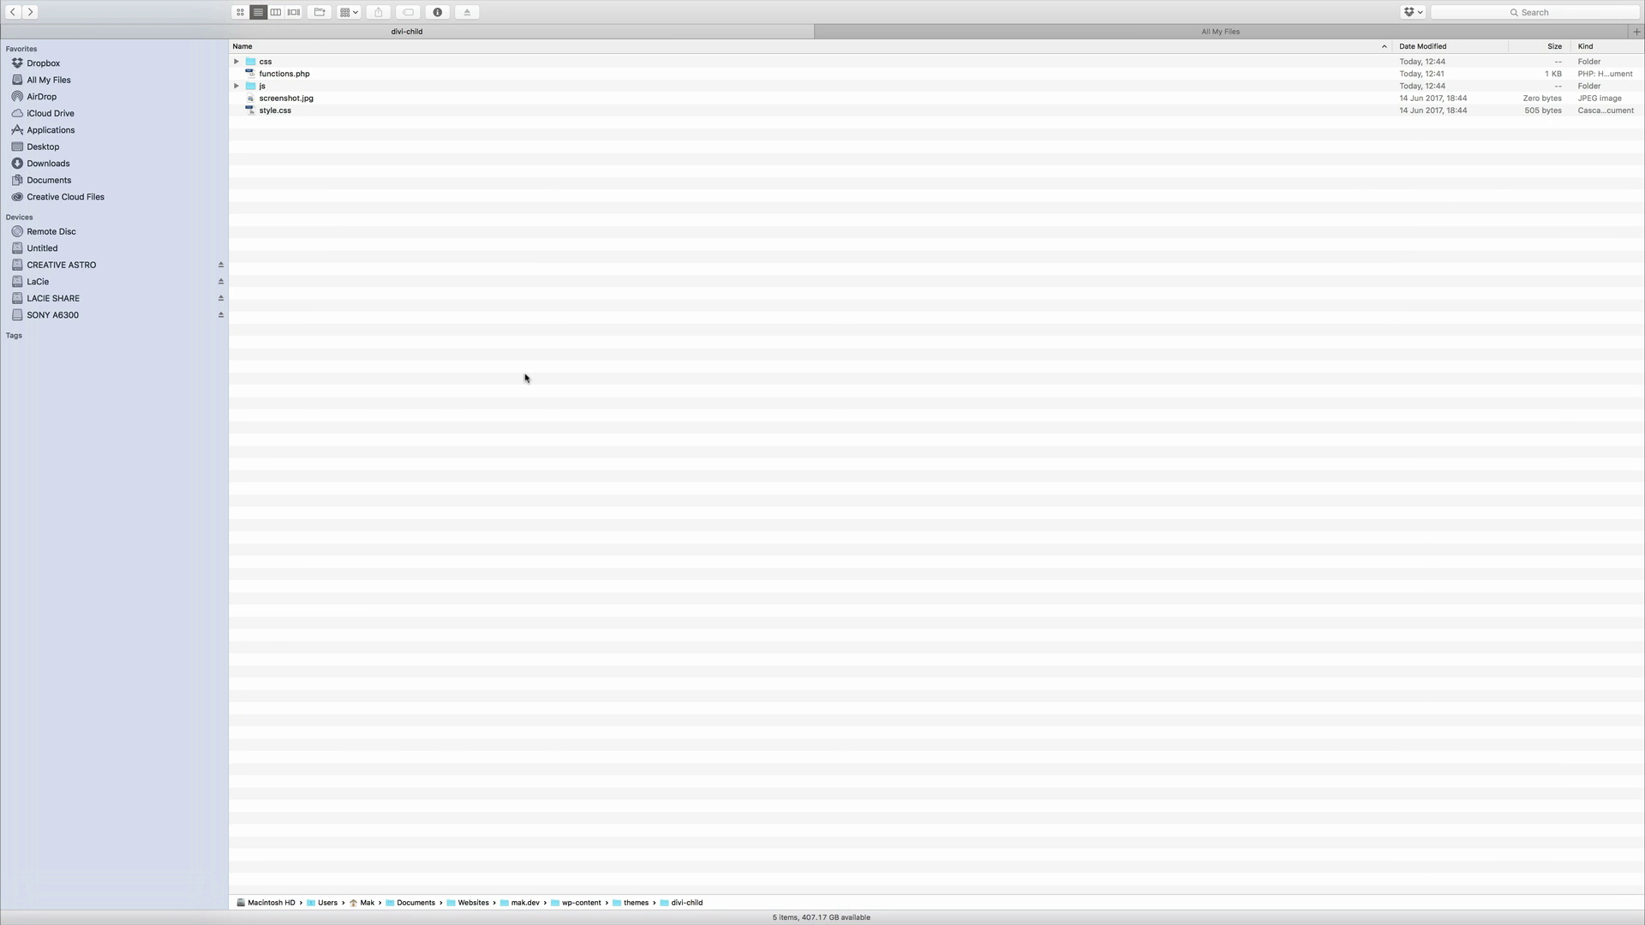
- Switch to Chrome, enable the Visual Builder on the tablet page and open the settings of the row containing the tablet
{"action": "key", "text": "super+Tab"}
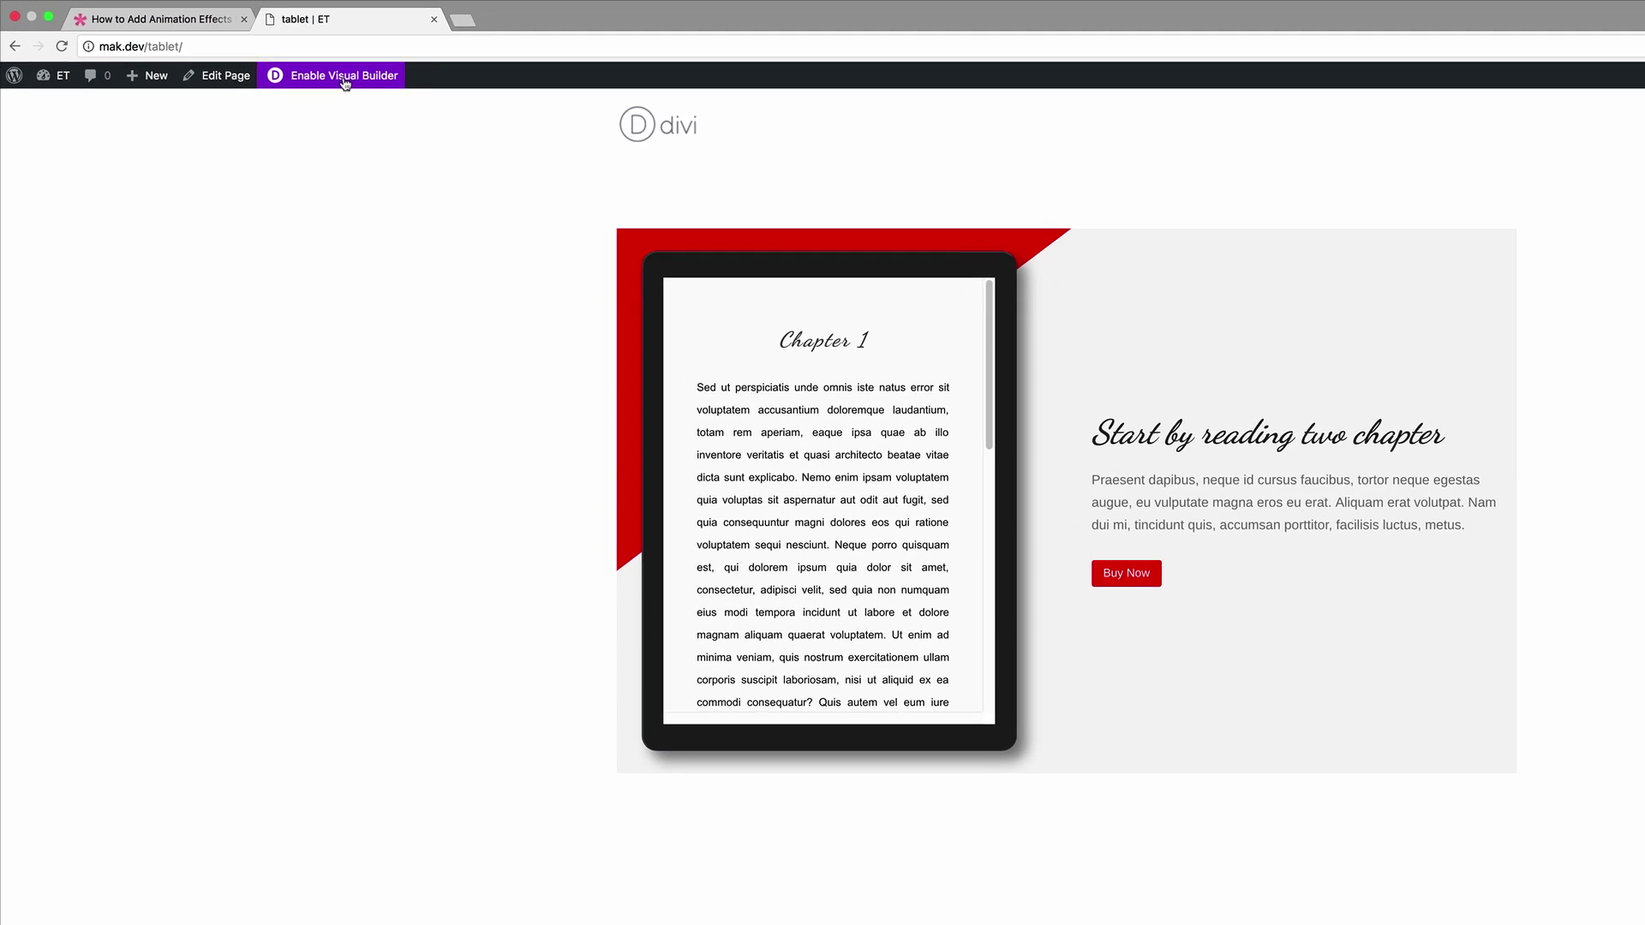
{"action": "left_click", "coordinate": [344, 77]}
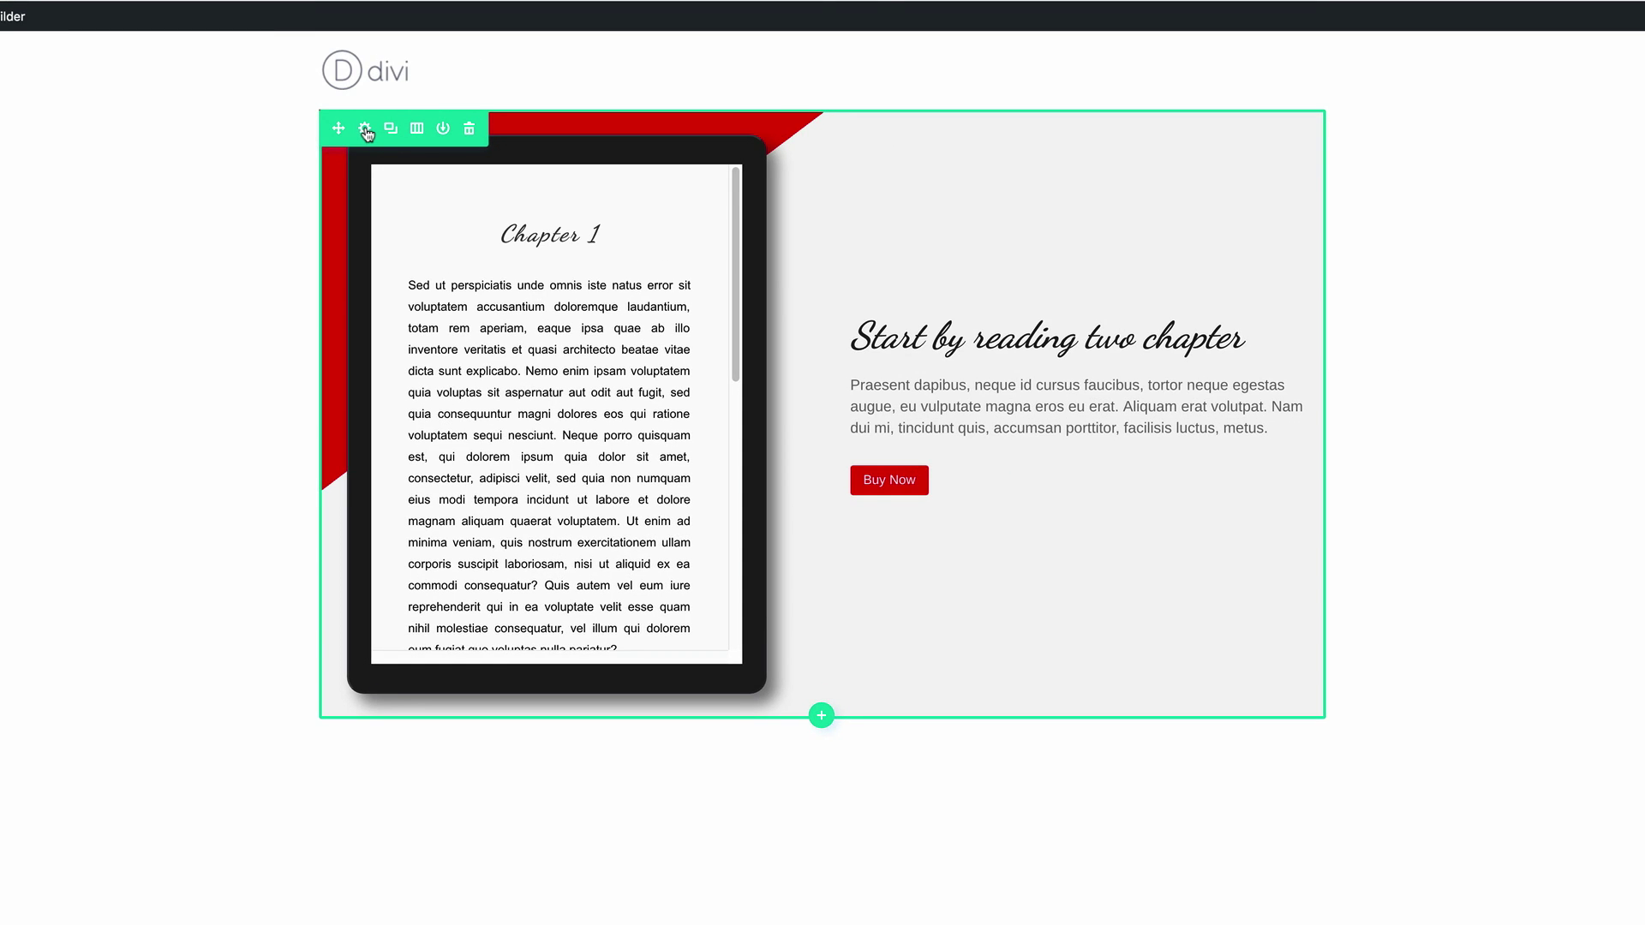
{"action": "left_click", "coordinate": [366, 129]}
- Replace the row's existing CSS Class with "wow fadeInRight" in its advanced settings
{"action": "left_click", "coordinate": [172, 52]}
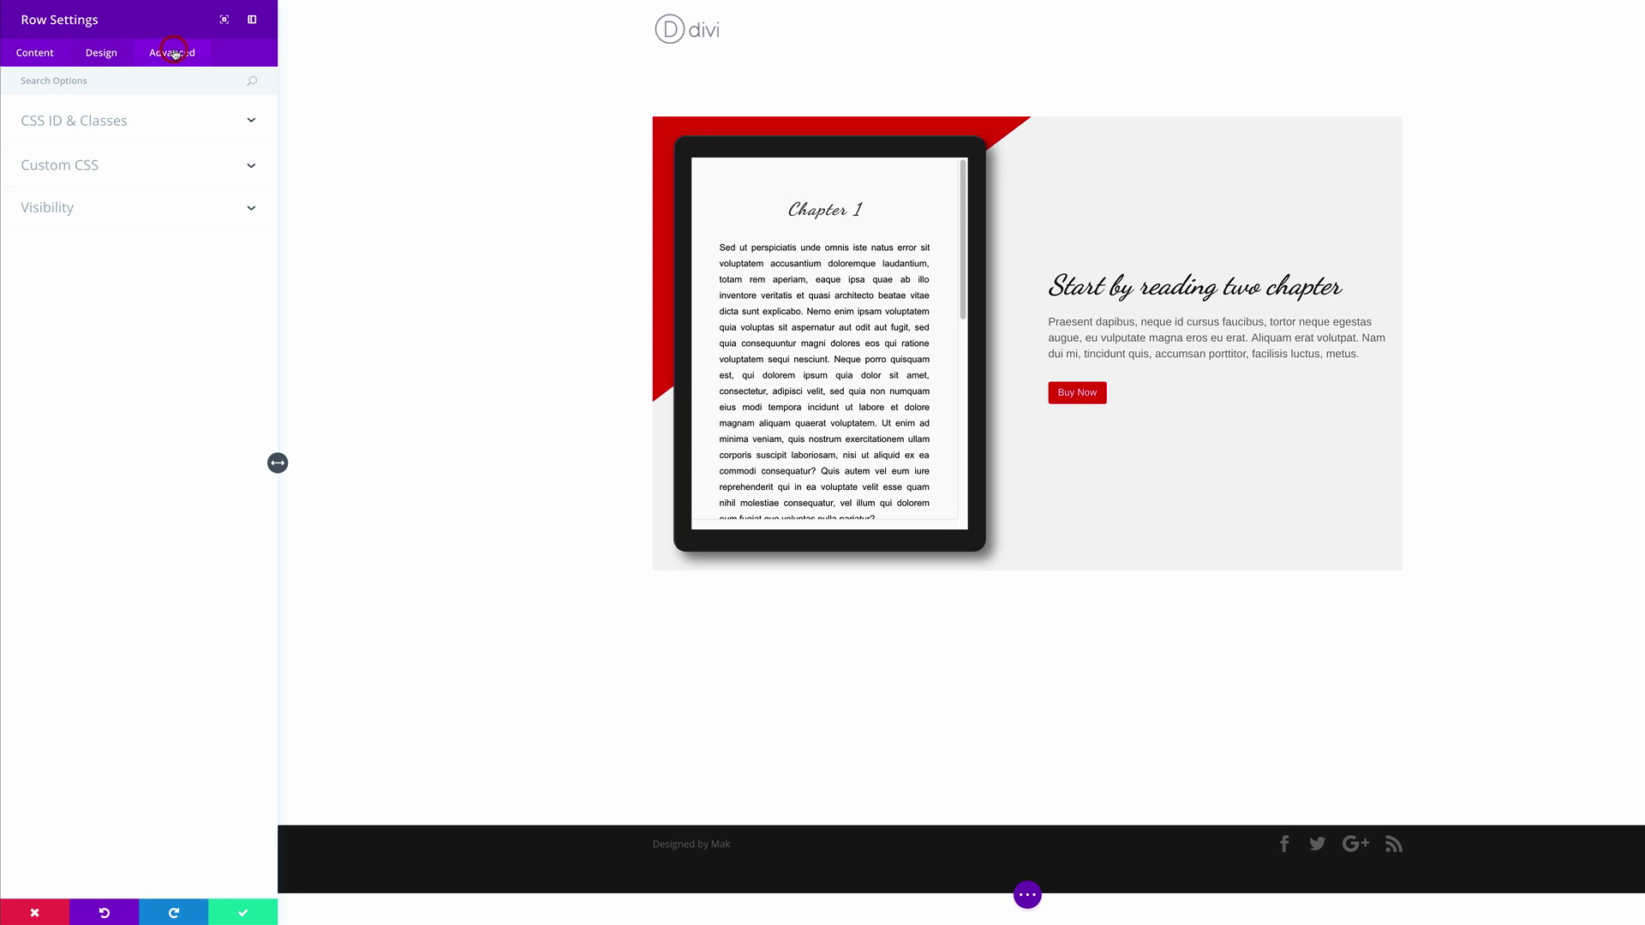
{"action": "left_click", "coordinate": [106, 121]}
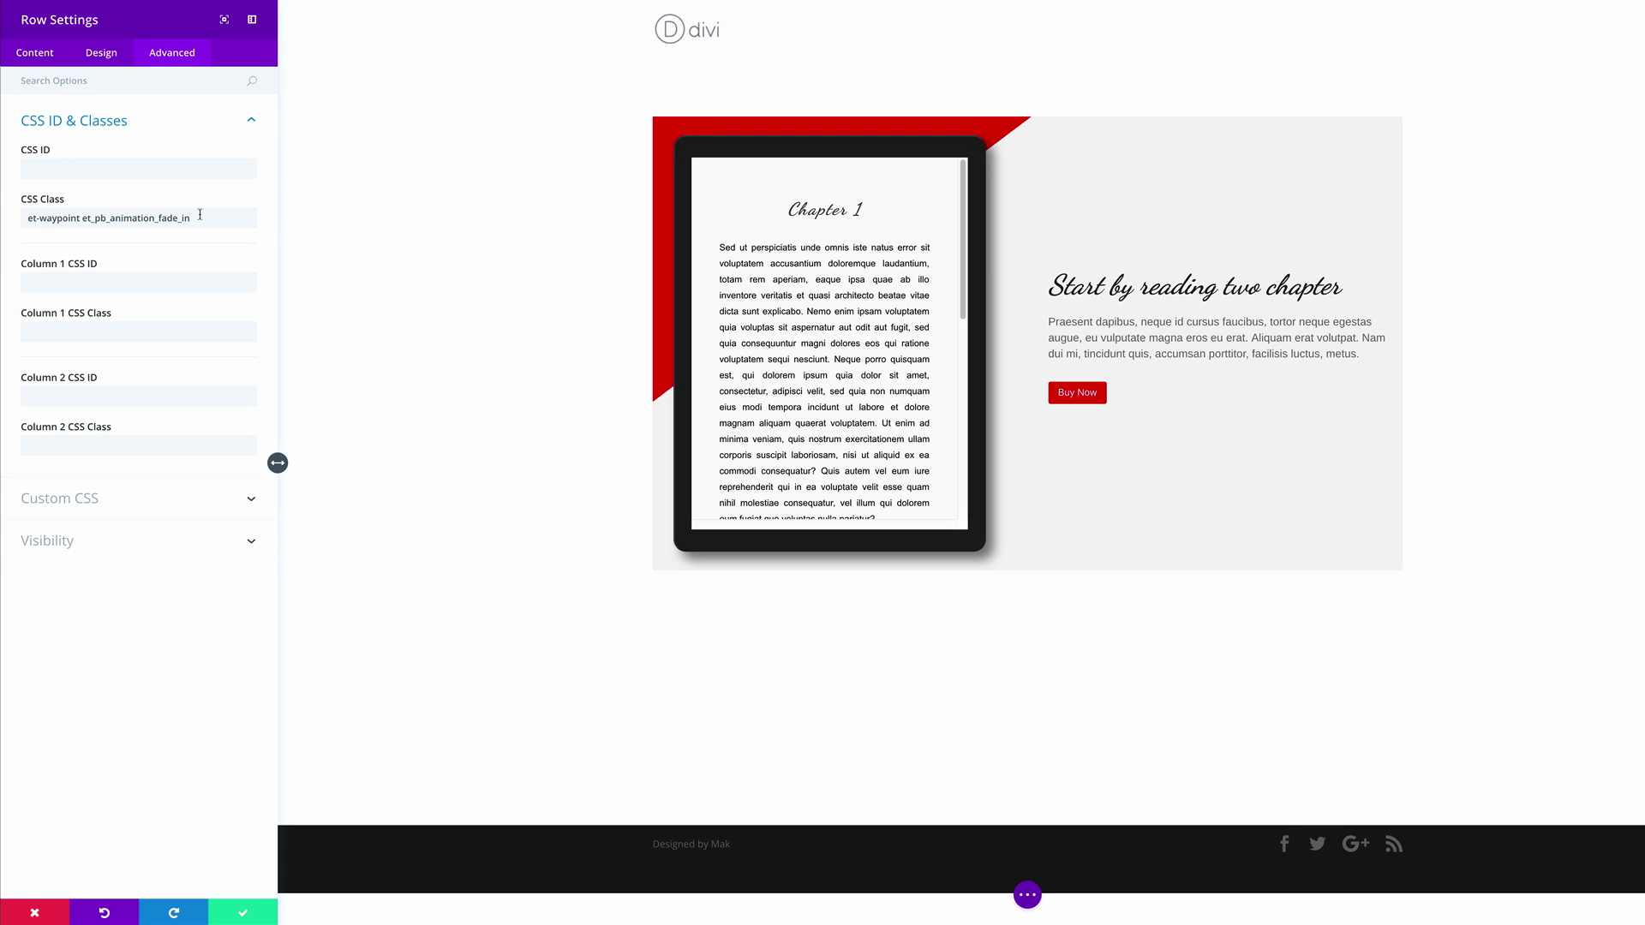
{"action": "left_click_drag", "start_coordinate": [199, 214], "coordinate": [1, 206]}
{"action": "type", "text": "wow fadeInRight"}
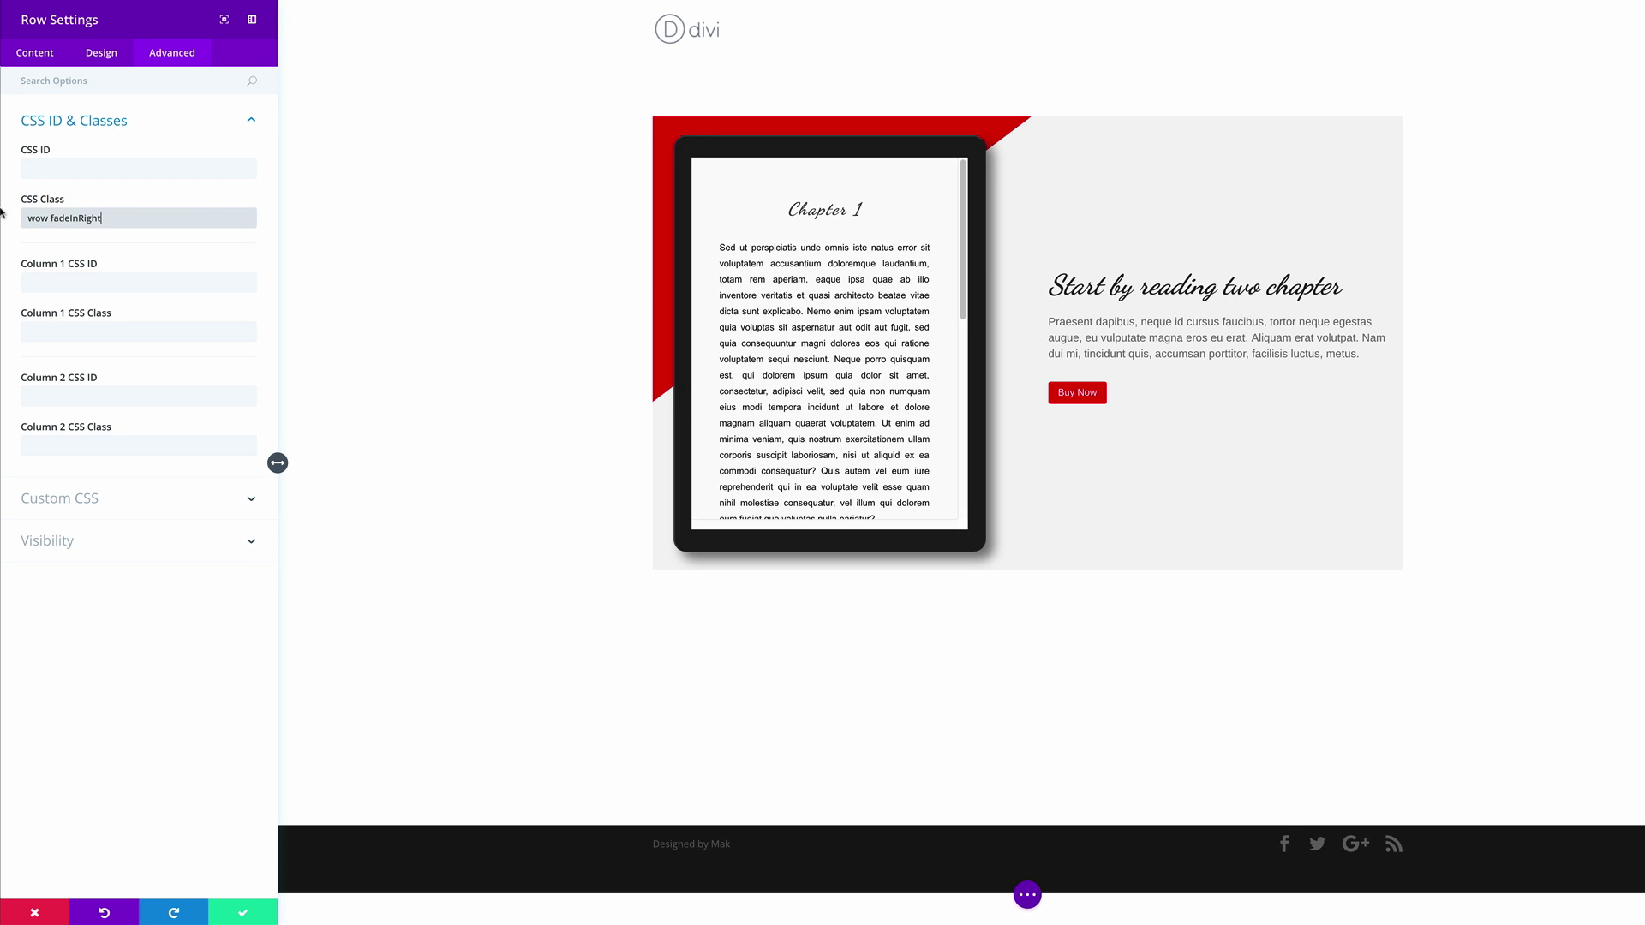